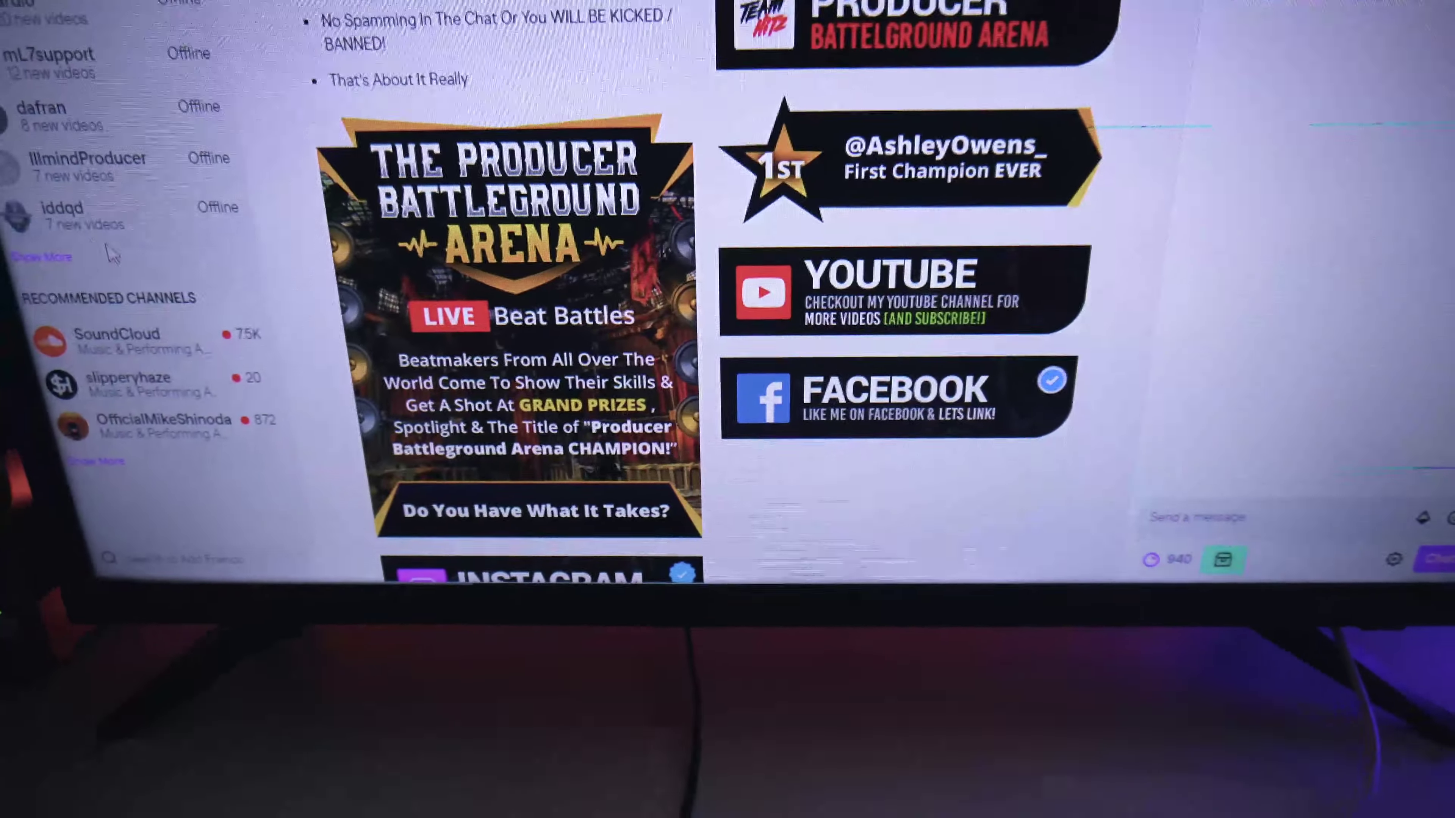
Look through the rules, biography and social link panels on two producers' Twitch channel pages
{"action": "scroll", "coordinate": [859, 338], "scroll_direction": "up", "scroll_amount": 3}
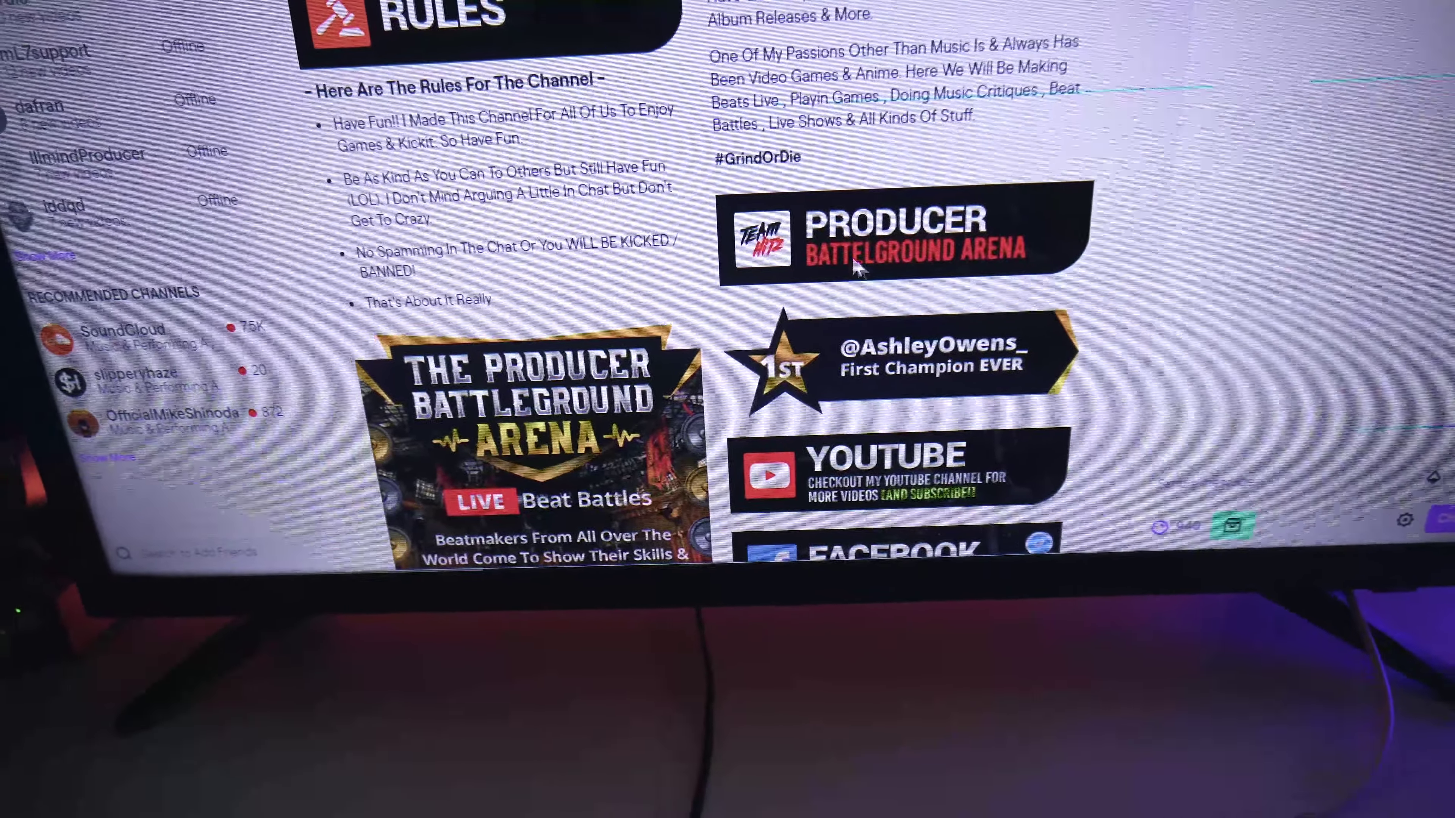
{"action": "scroll", "coordinate": [862, 217], "scroll_direction": "up", "scroll_amount": 4}
{"action": "scroll", "coordinate": [864, 232], "scroll_direction": "up", "scroll_amount": 3}
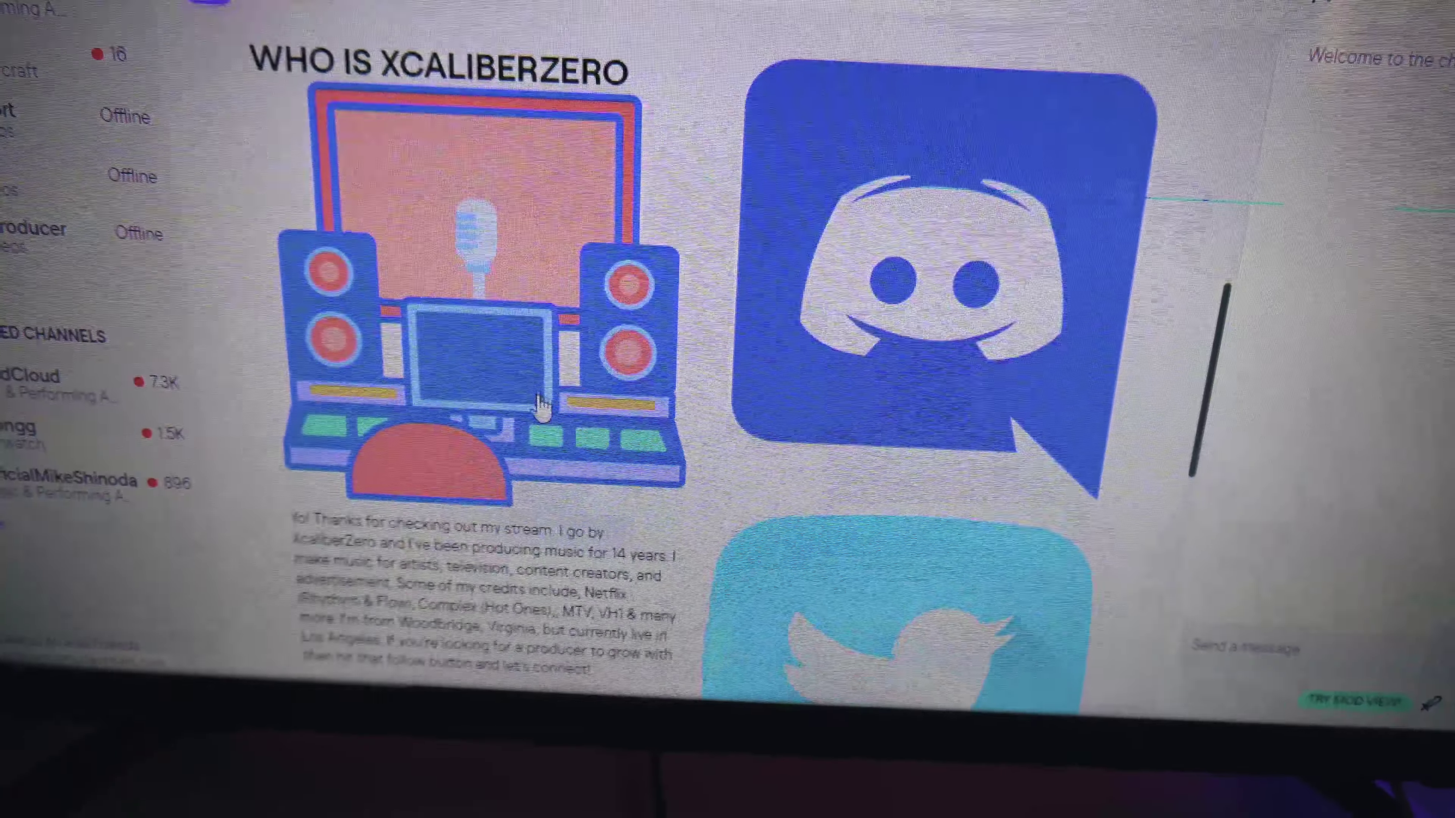
{"action": "scroll", "coordinate": [536, 406], "scroll_direction": "down", "scroll_amount": 10}
{"action": "scroll", "coordinate": [608, 408], "scroll_direction": "up", "scroll_amount": 10}
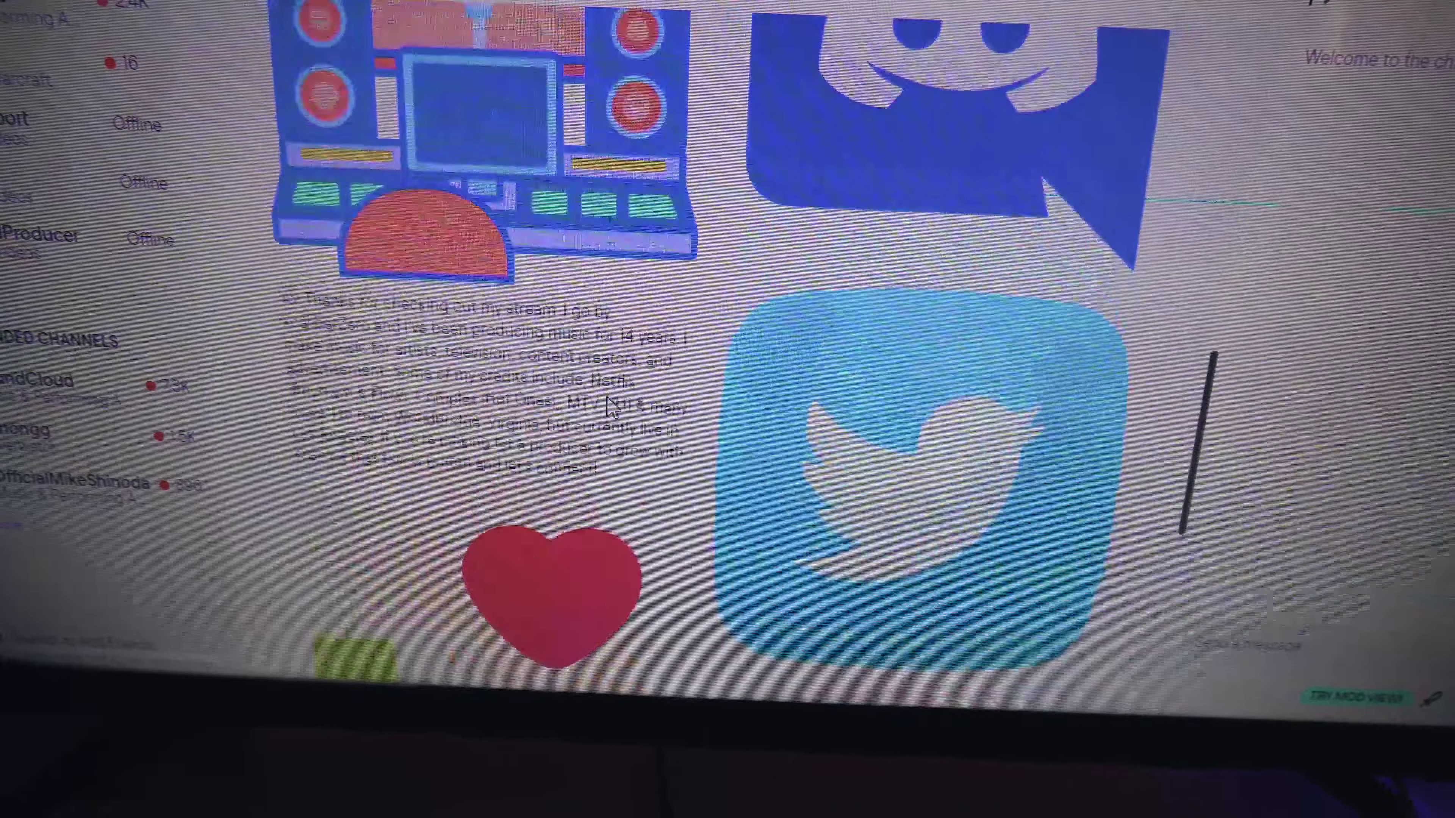
{"action": "scroll", "coordinate": [596, 345], "scroll_direction": "down", "scroll_amount": 4}
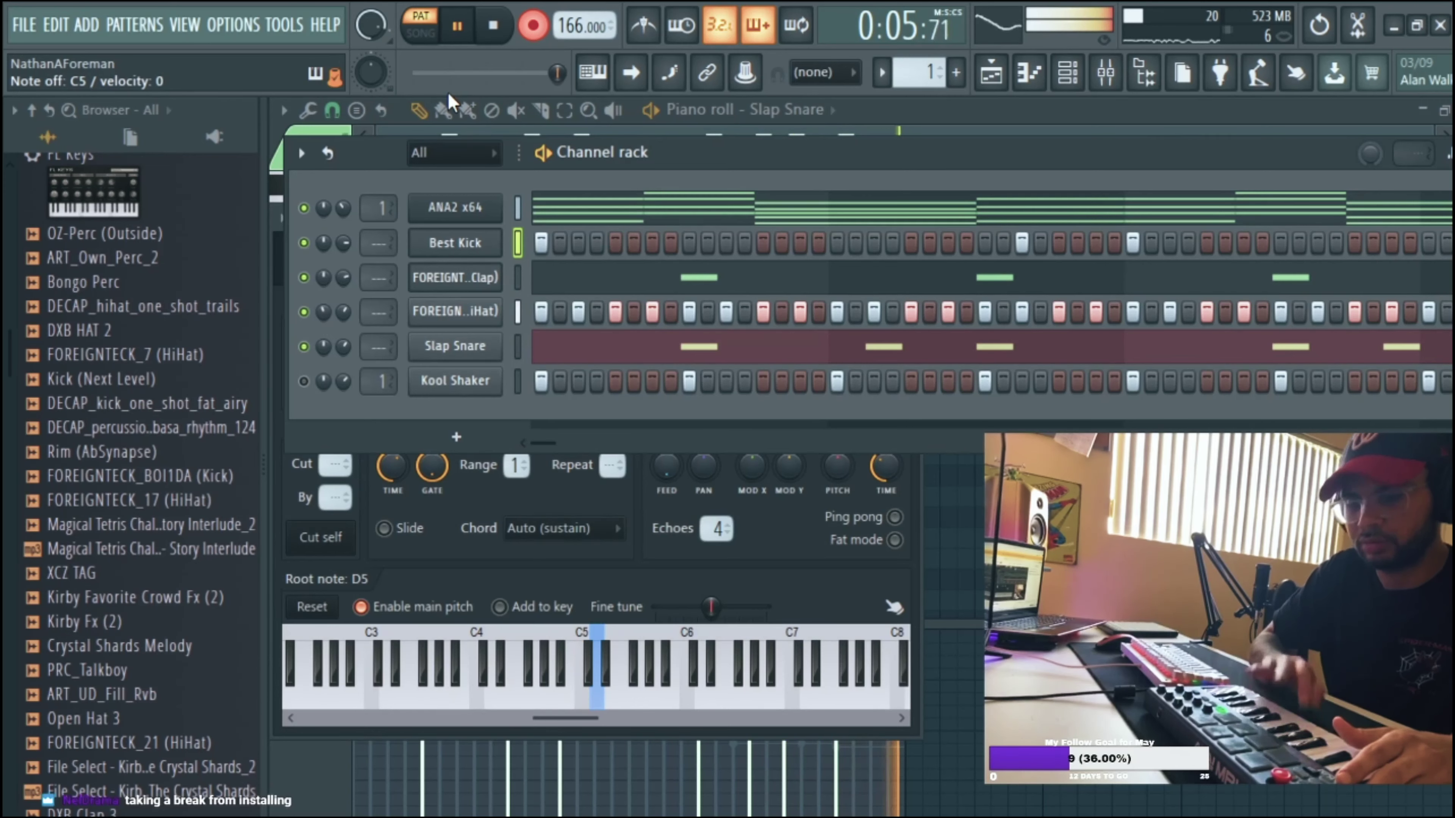
Play the pattern and cut all steps from the Kool Shaker channel
{"action": "key", "text": "space"}
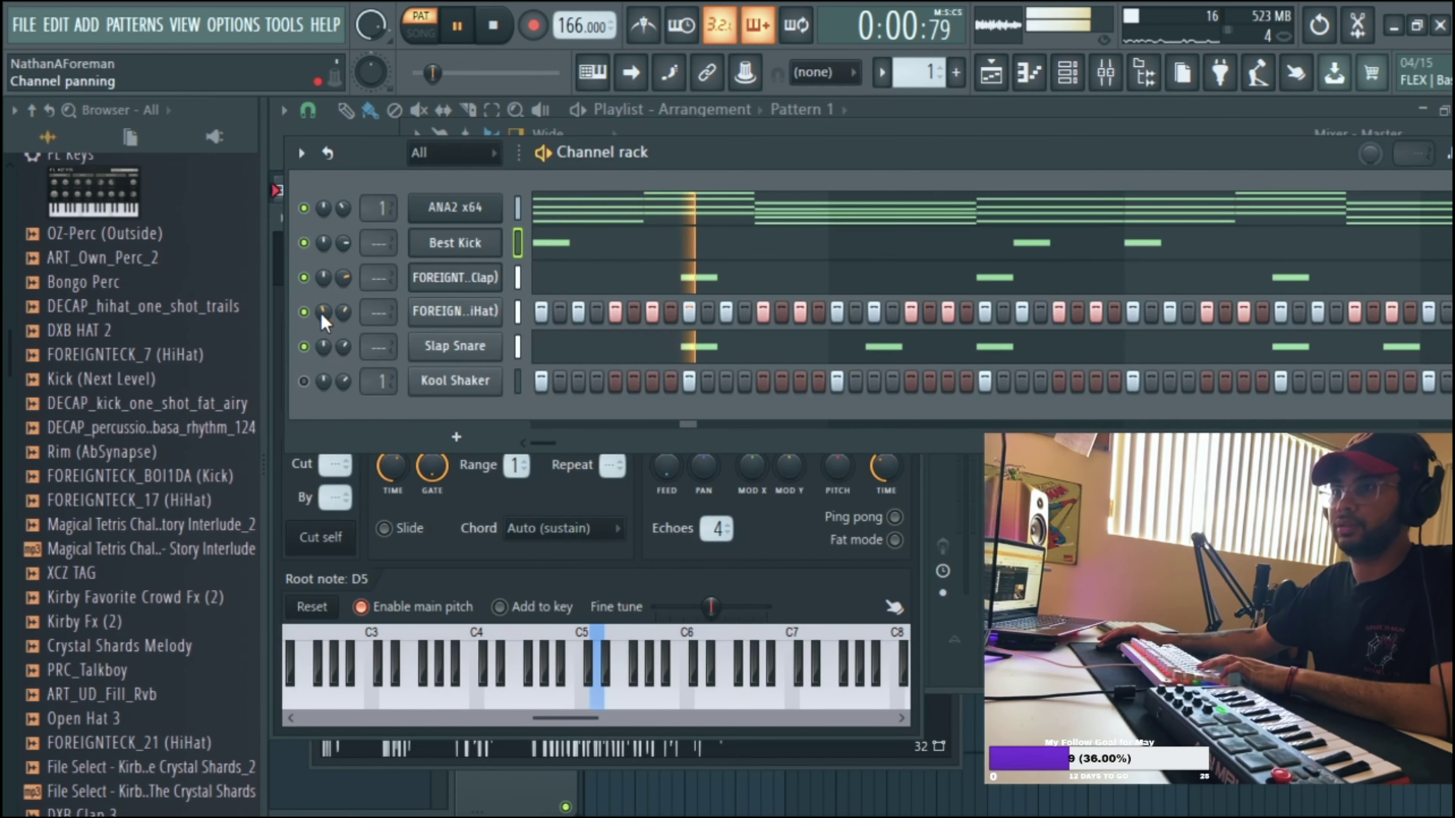
{"action": "right_click", "coordinate": [457, 380]}
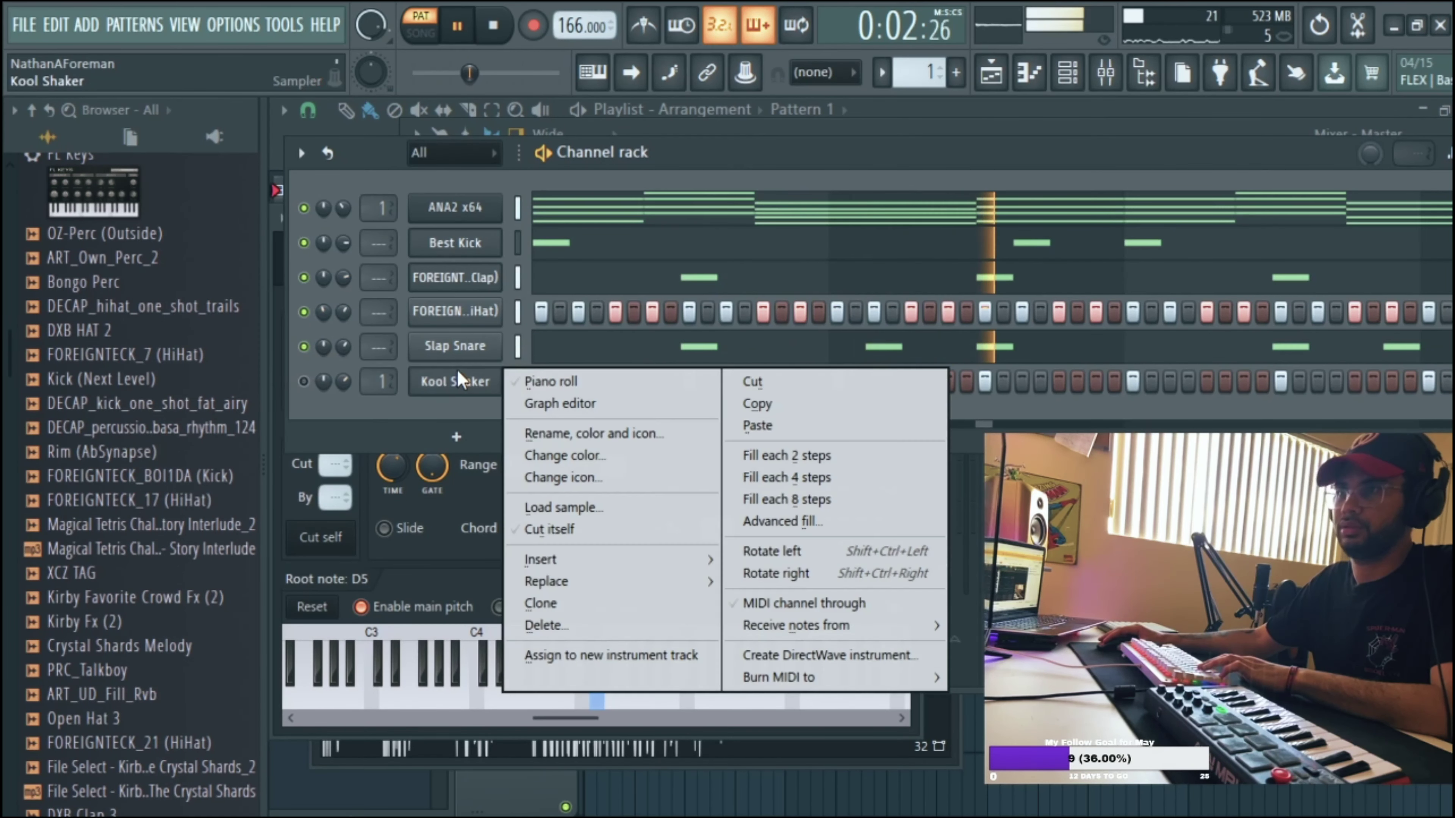
{"action": "left_click", "coordinate": [753, 382]}
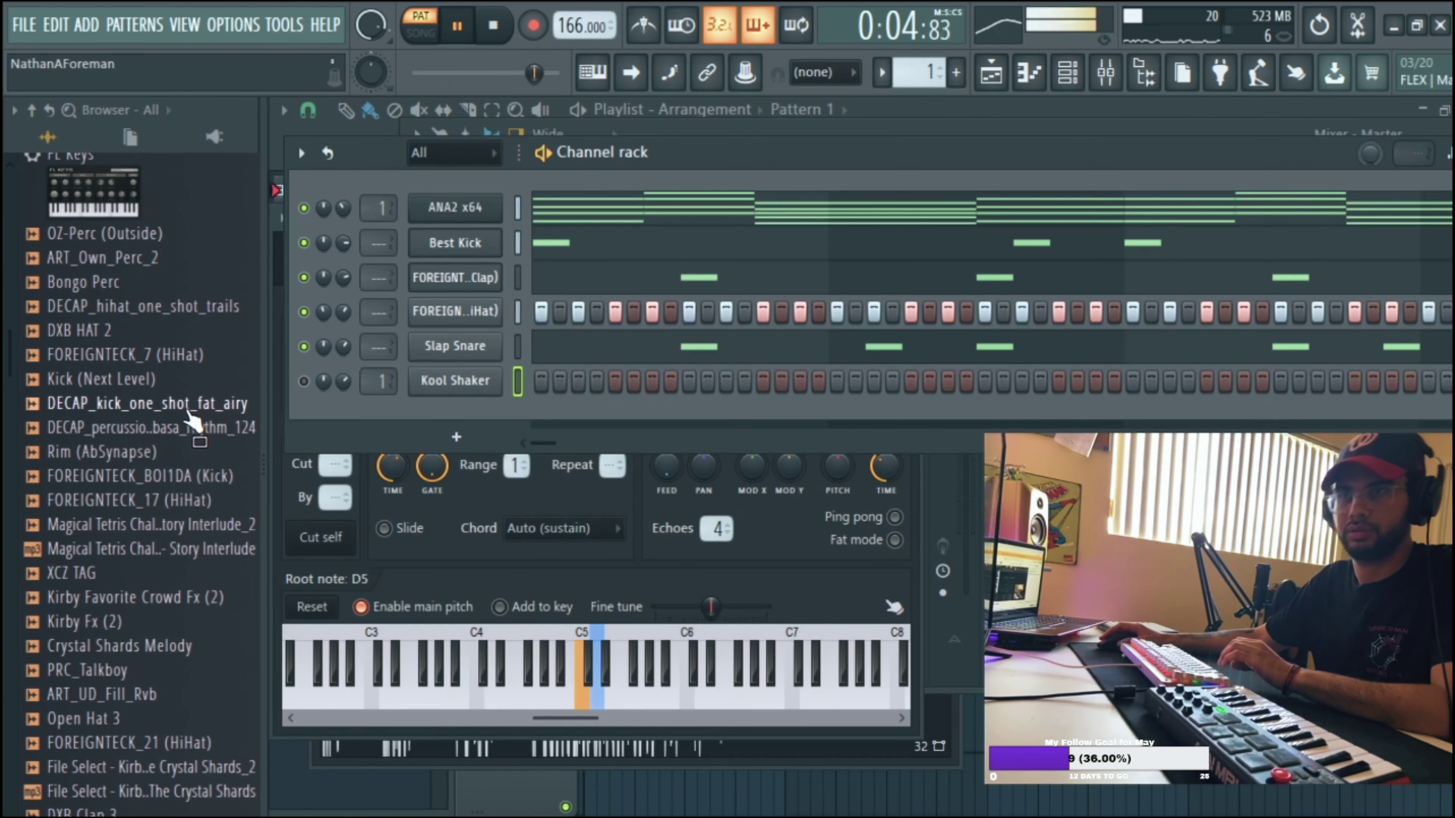
Audition the Hi Hat 003 and Divorce Ride samples in the browser, and unmute the Kool Shaker channel before stopping playback
{"action": "scroll", "coordinate": [191, 408], "scroll_direction": "up", "scroll_amount": 4}
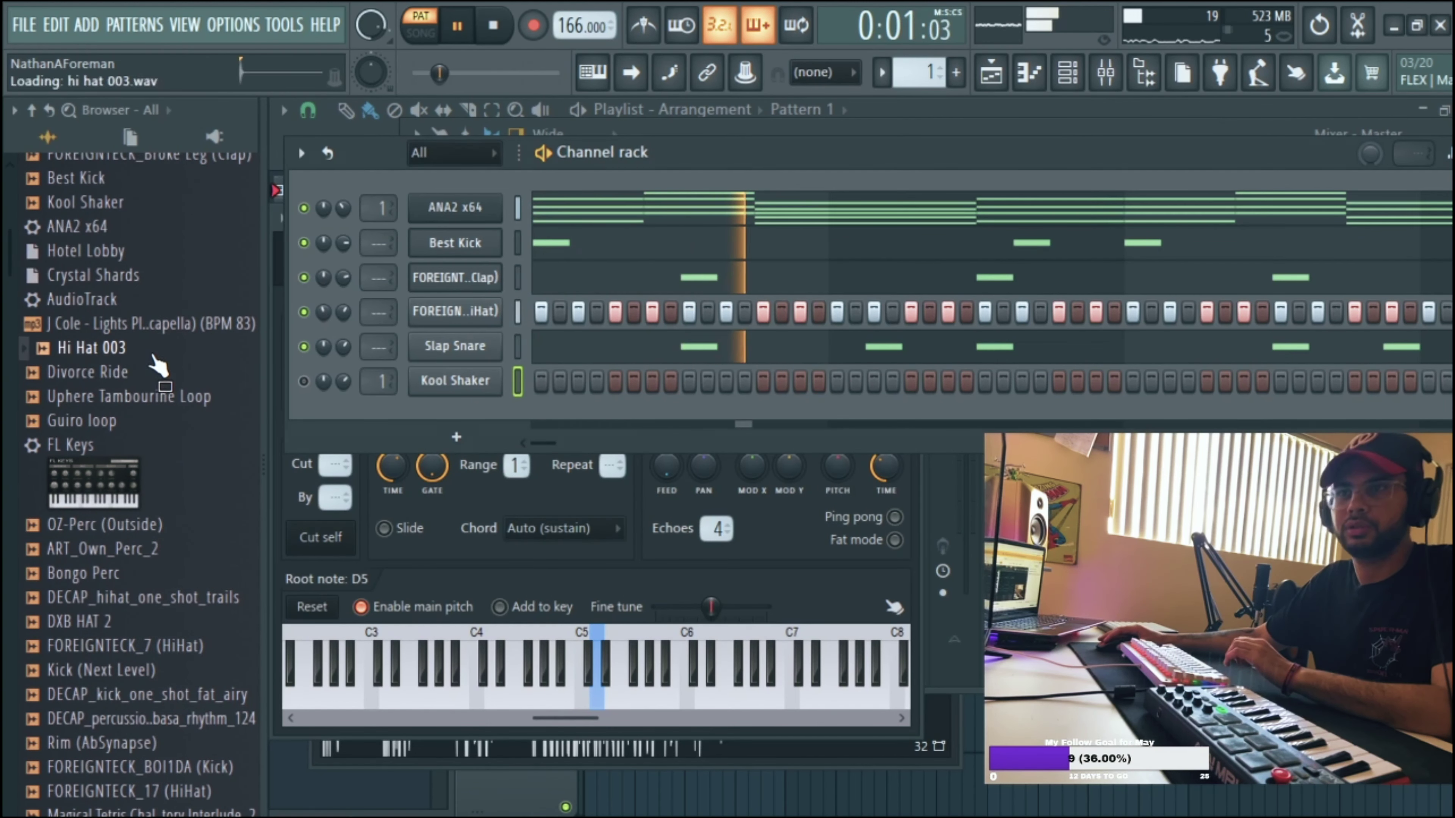
{"action": "left_click", "coordinate": [165, 366]}
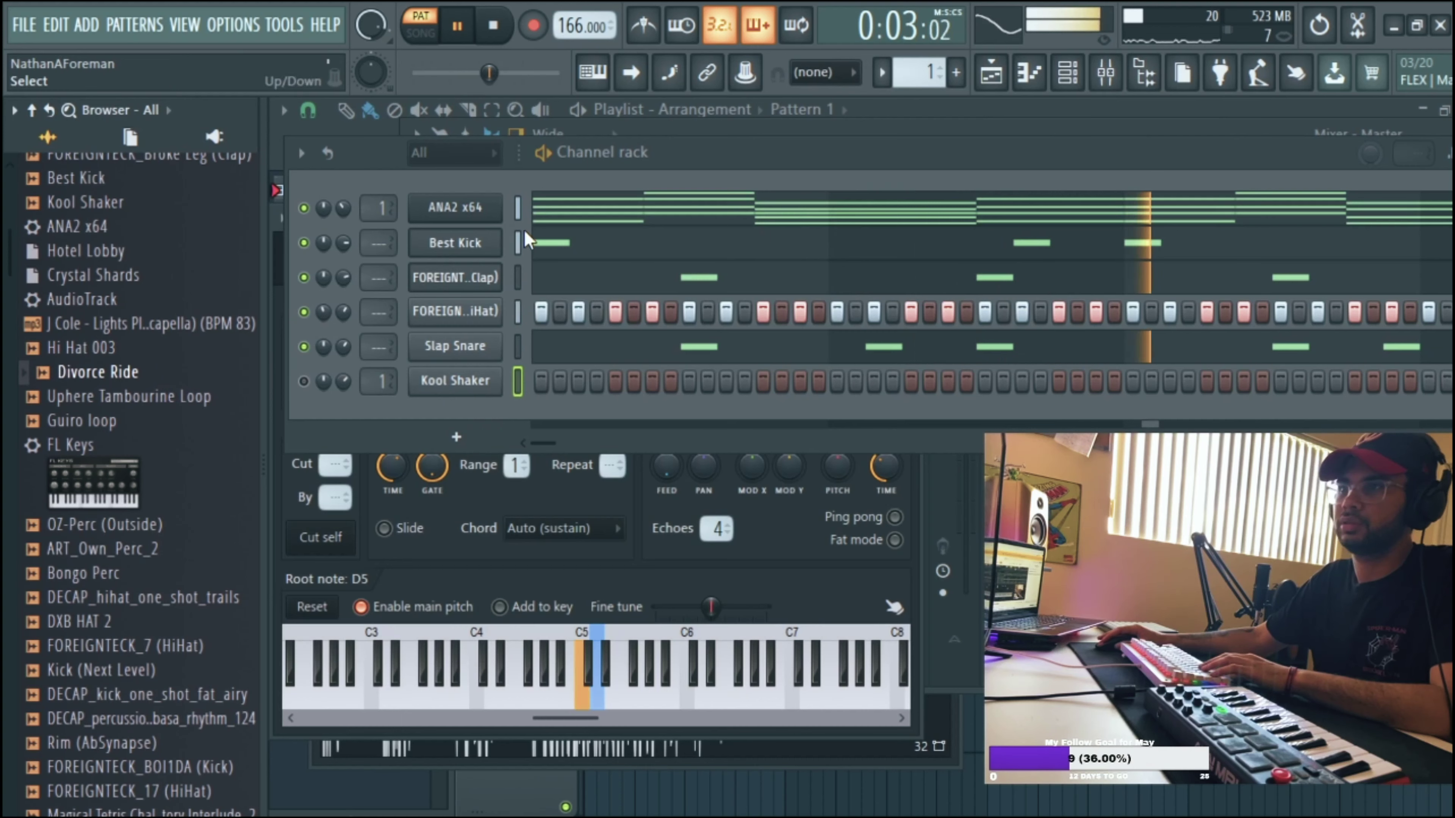
{"action": "left_click", "coordinate": [305, 381]}
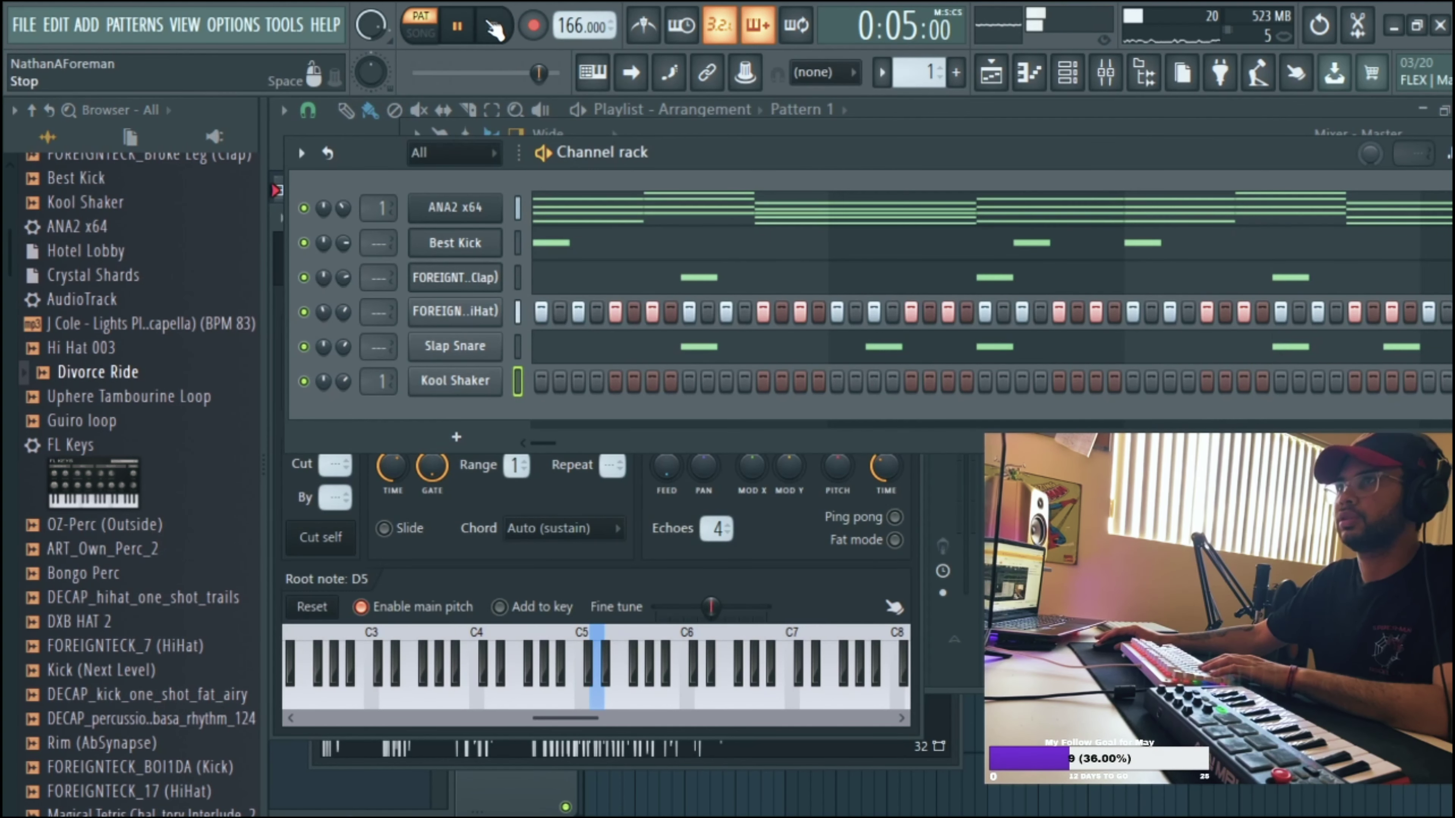
{"action": "left_click", "coordinate": [494, 30]}
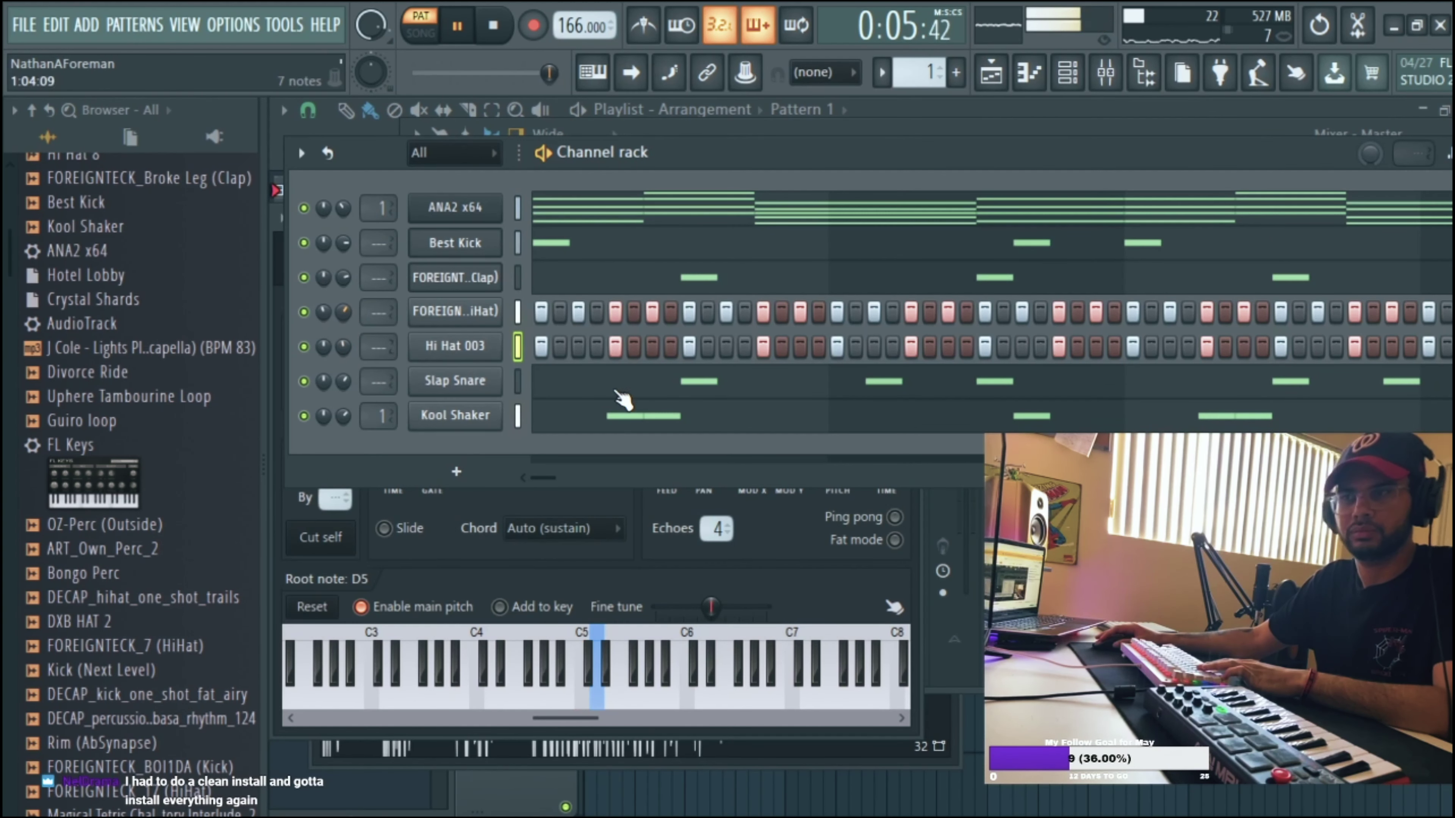
Nudge the Hi Hat 003 notes slightly off the grid in the piano roll and return to the channel rack
{"action": "left_click_drag", "start_coordinate": [1194, 189], "coordinate": [1148, 174]}
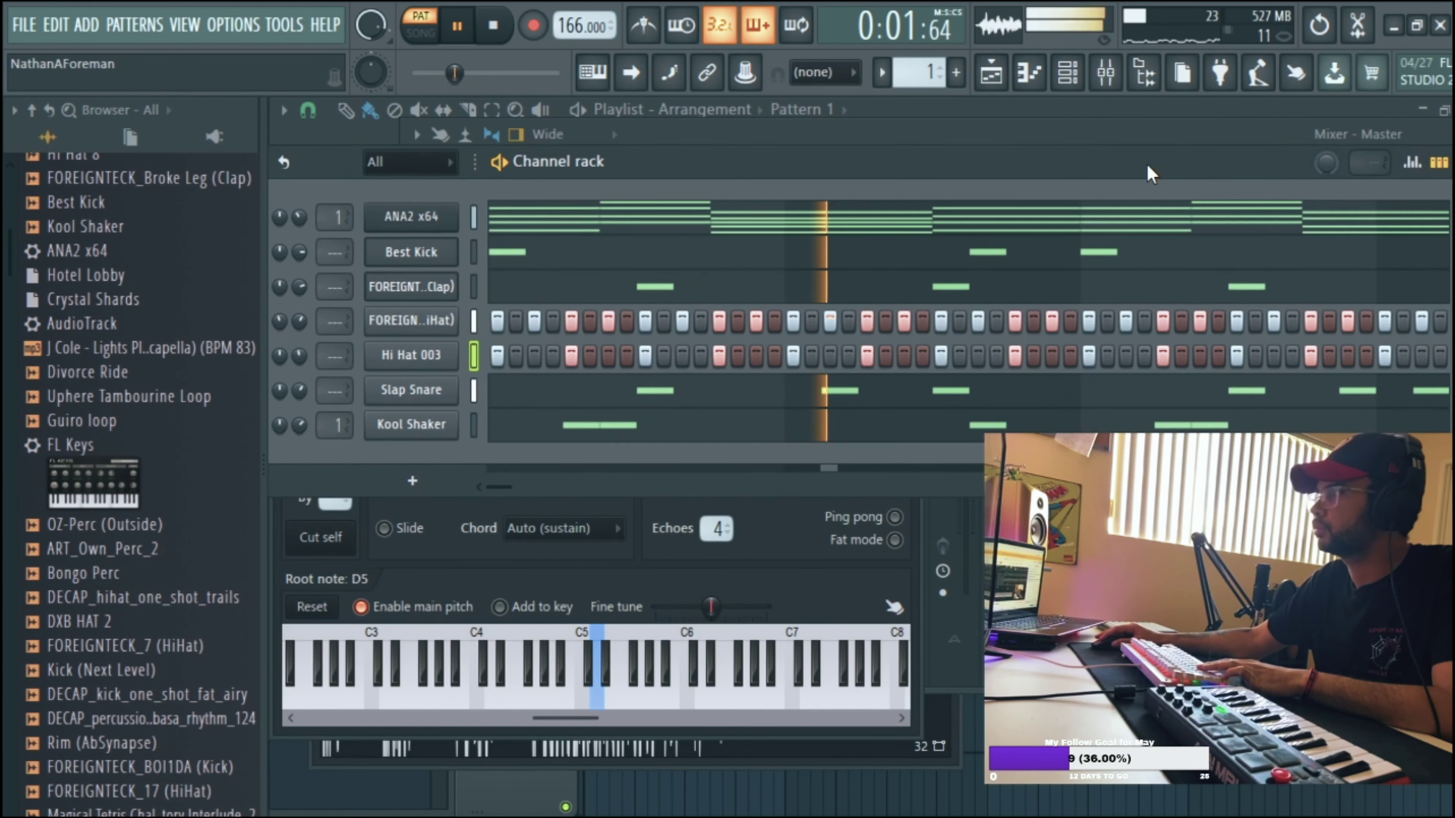
{"action": "right_click", "coordinate": [418, 355]}
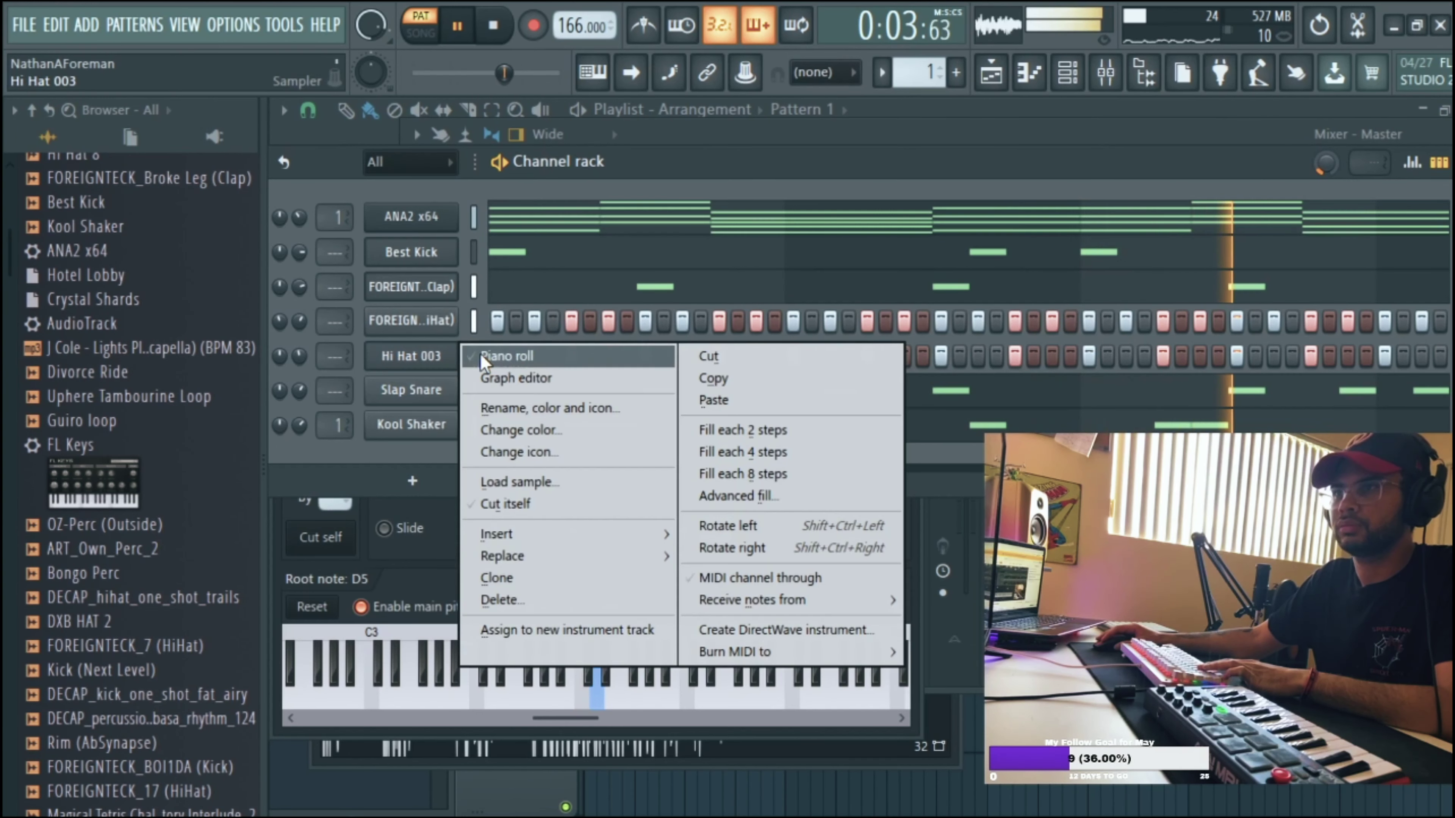
{"action": "left_click", "coordinate": [504, 358]}
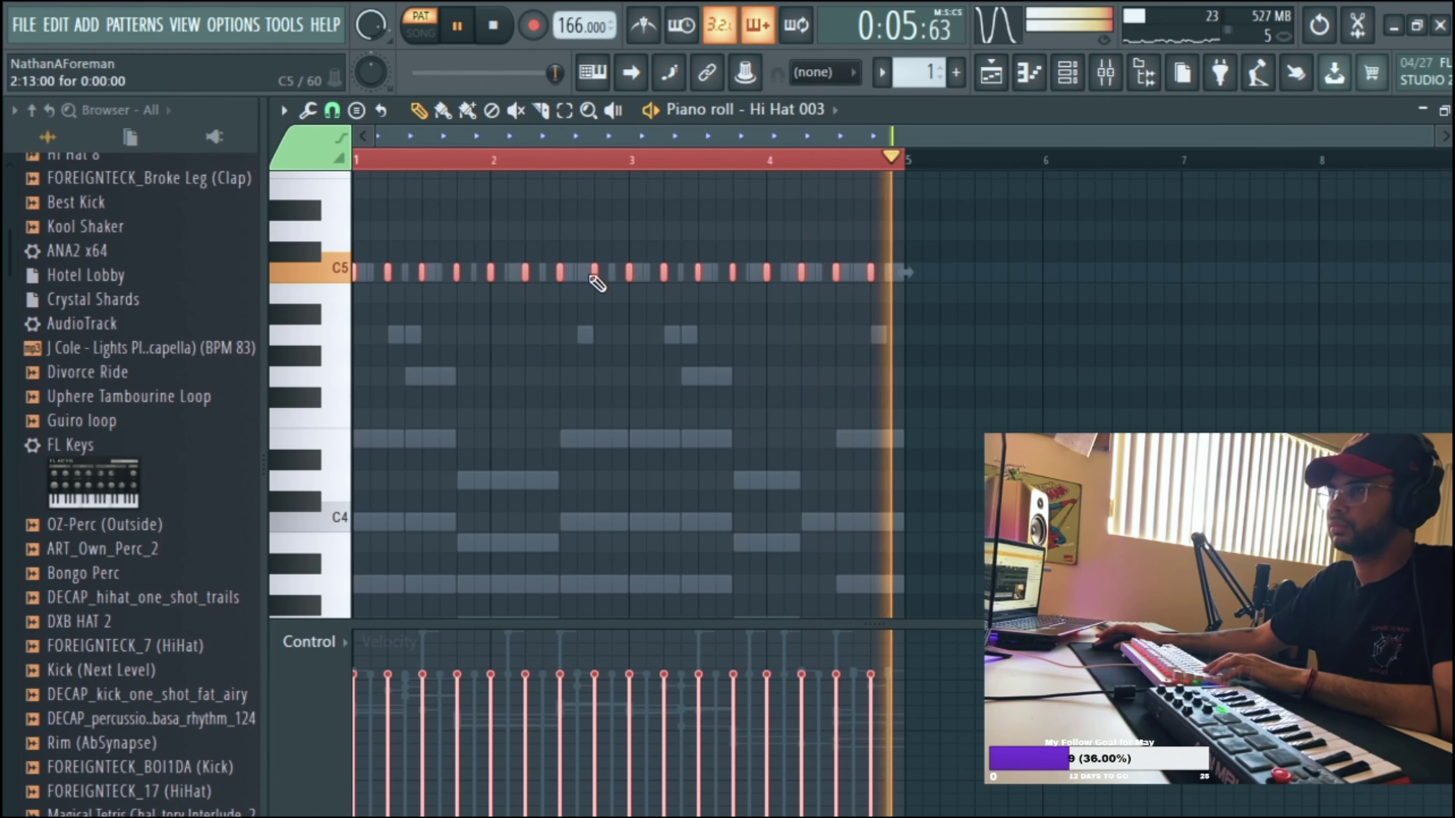
{"action": "scroll", "coordinate": [596, 272], "scroll_direction": "up", "scroll_amount": 5}
{"action": "left_click_drag", "start_coordinate": [607, 274], "coordinate": [604, 276]}
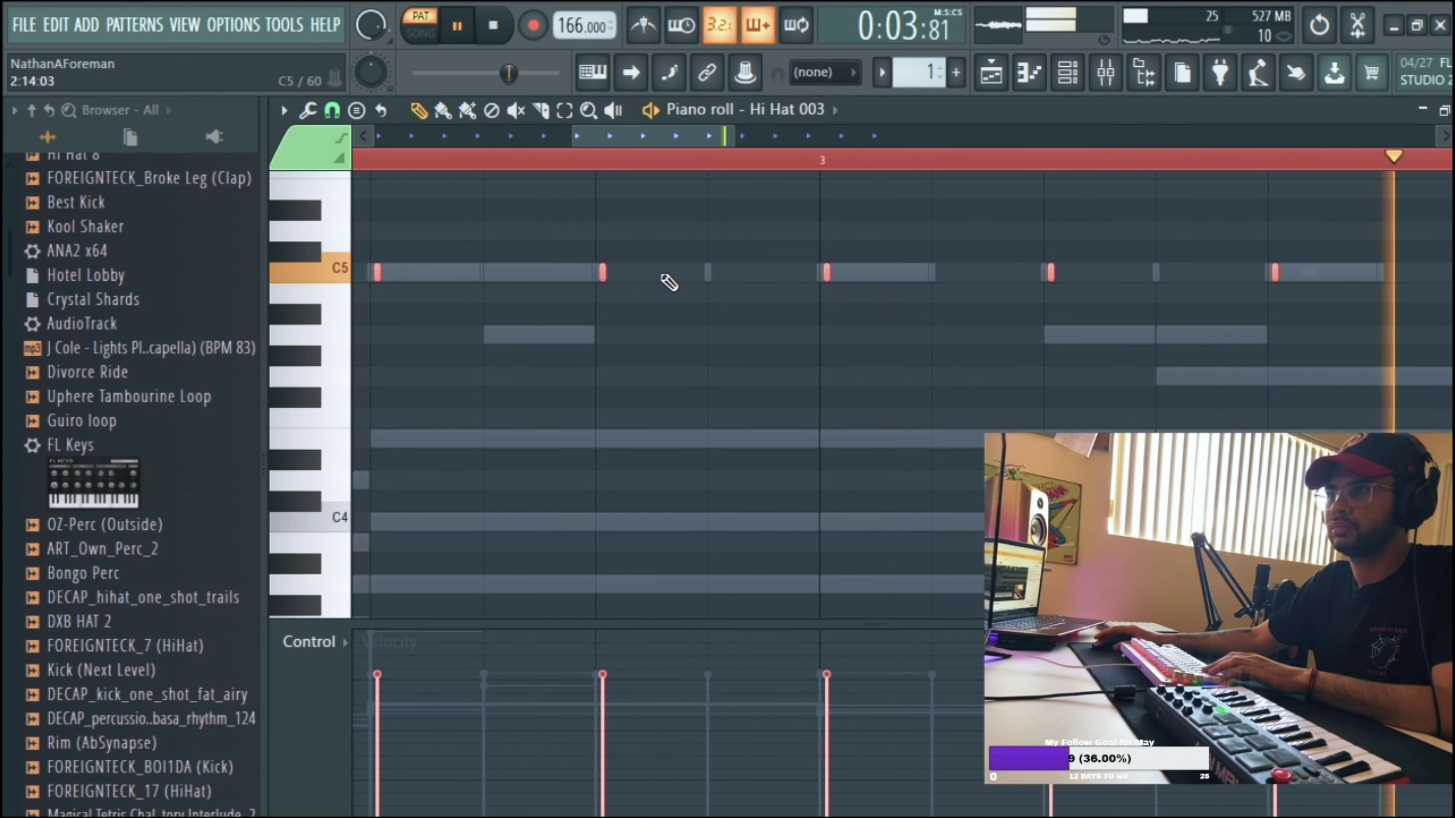
{"action": "scroll", "coordinate": [704, 276], "scroll_direction": "down", "scroll_amount": 5}
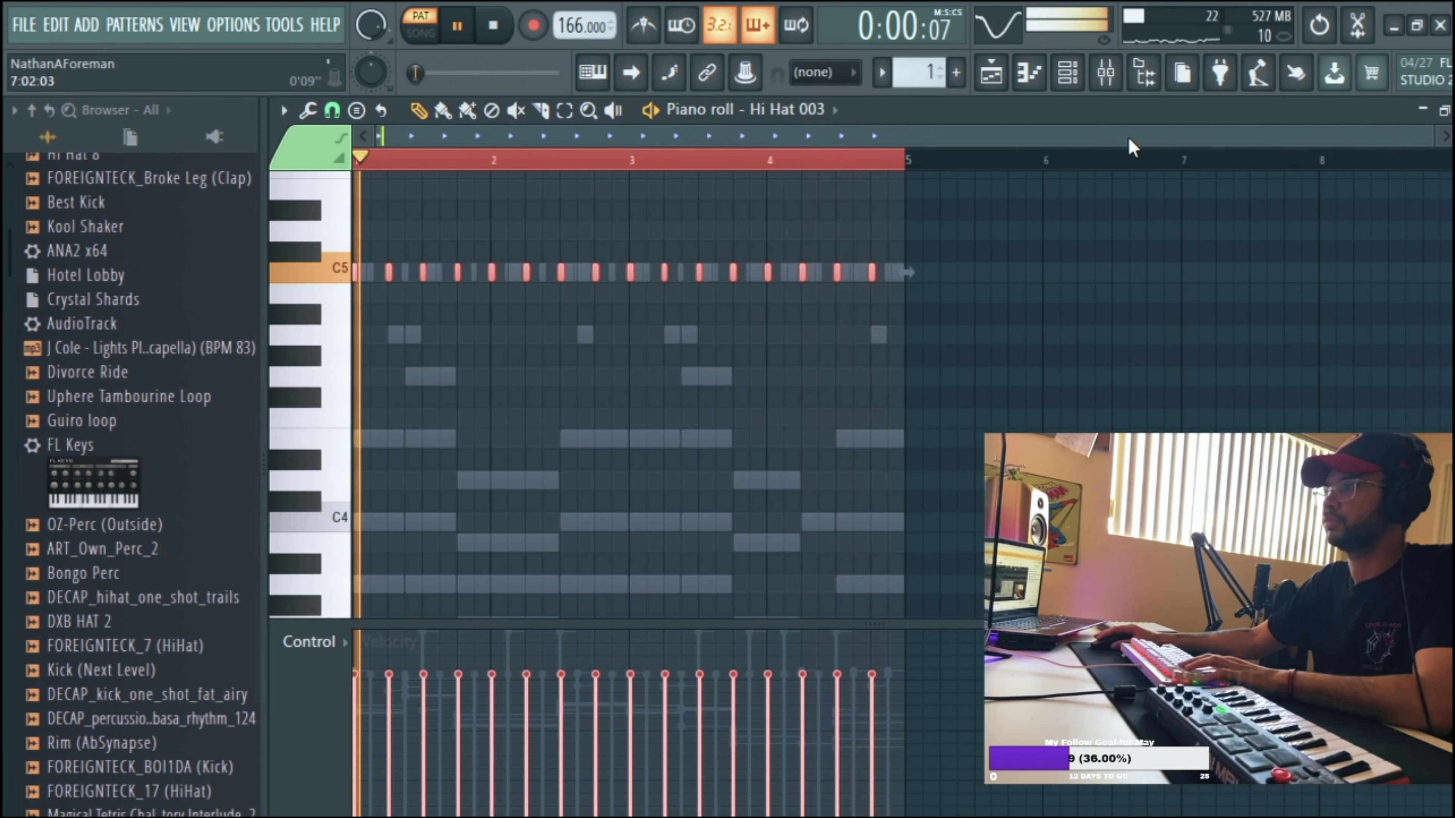
{"action": "key", "text": "ctrl+d"}
{"action": "key", "text": "F6"}
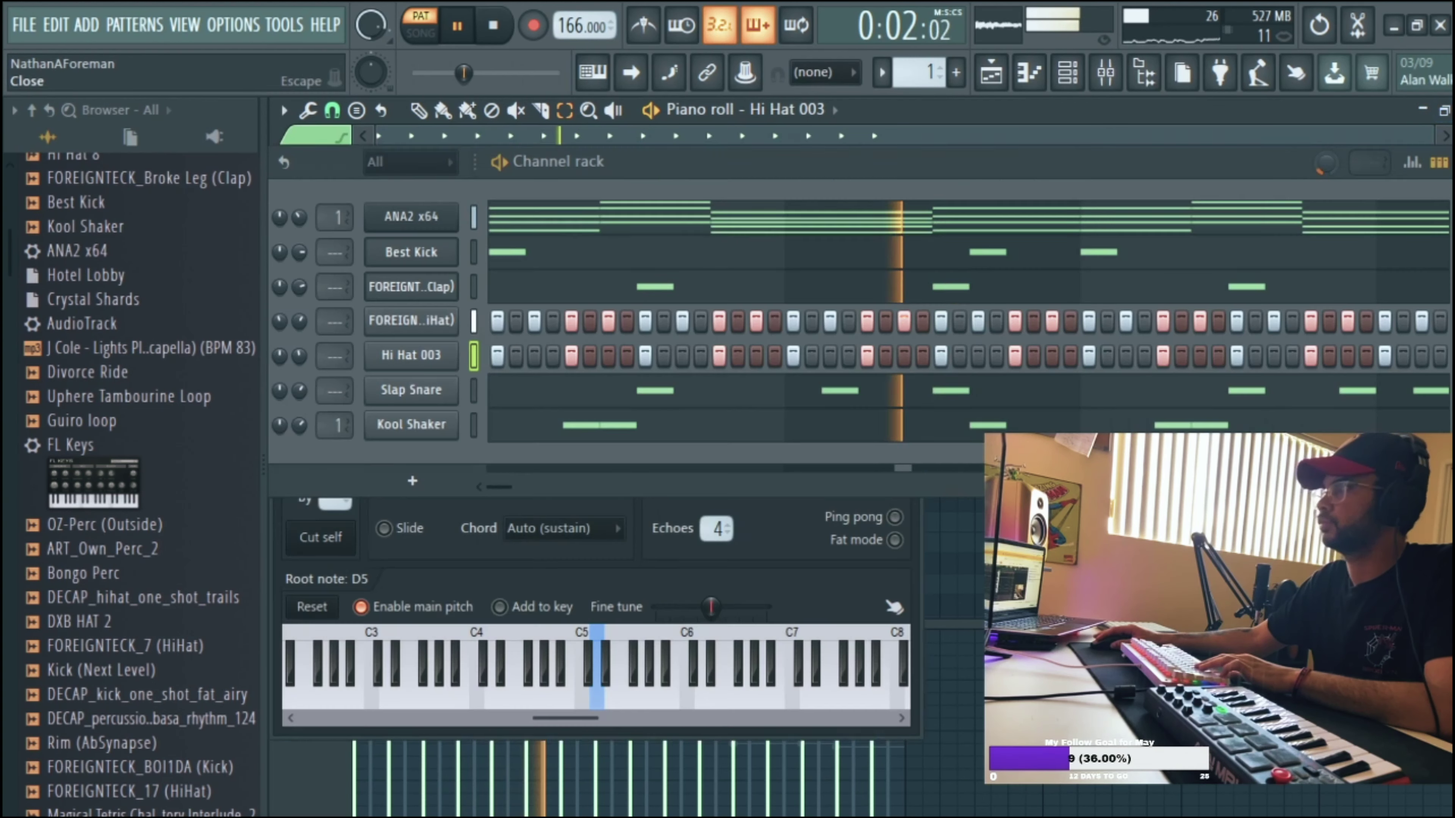
{"action": "key", "text": "F5"}
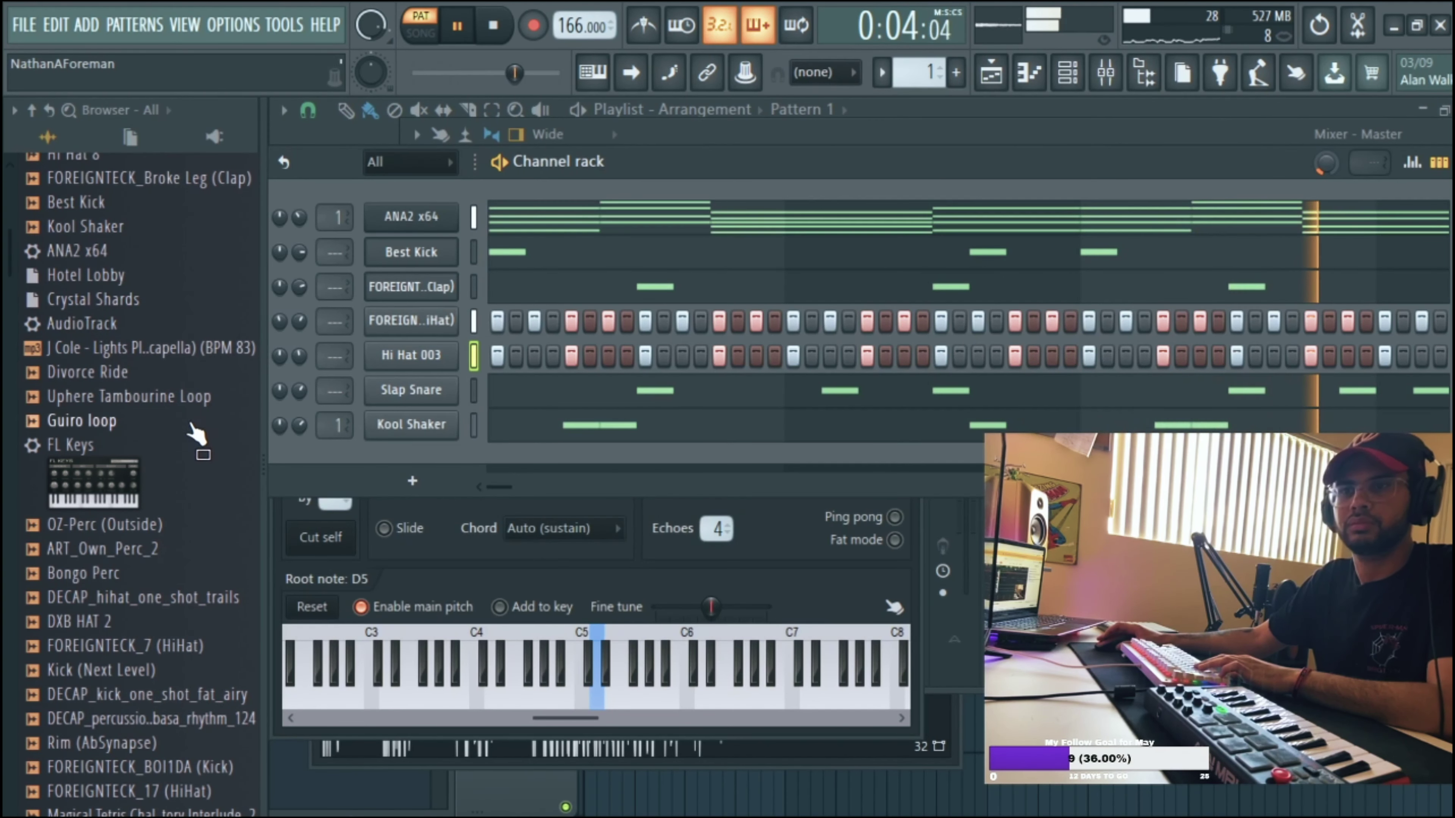
Collapse the Recent files folder in the browser and open the ANA2 x64 channel's instrument
{"action": "scroll", "coordinate": [195, 436], "scroll_direction": "up", "scroll_amount": 3}
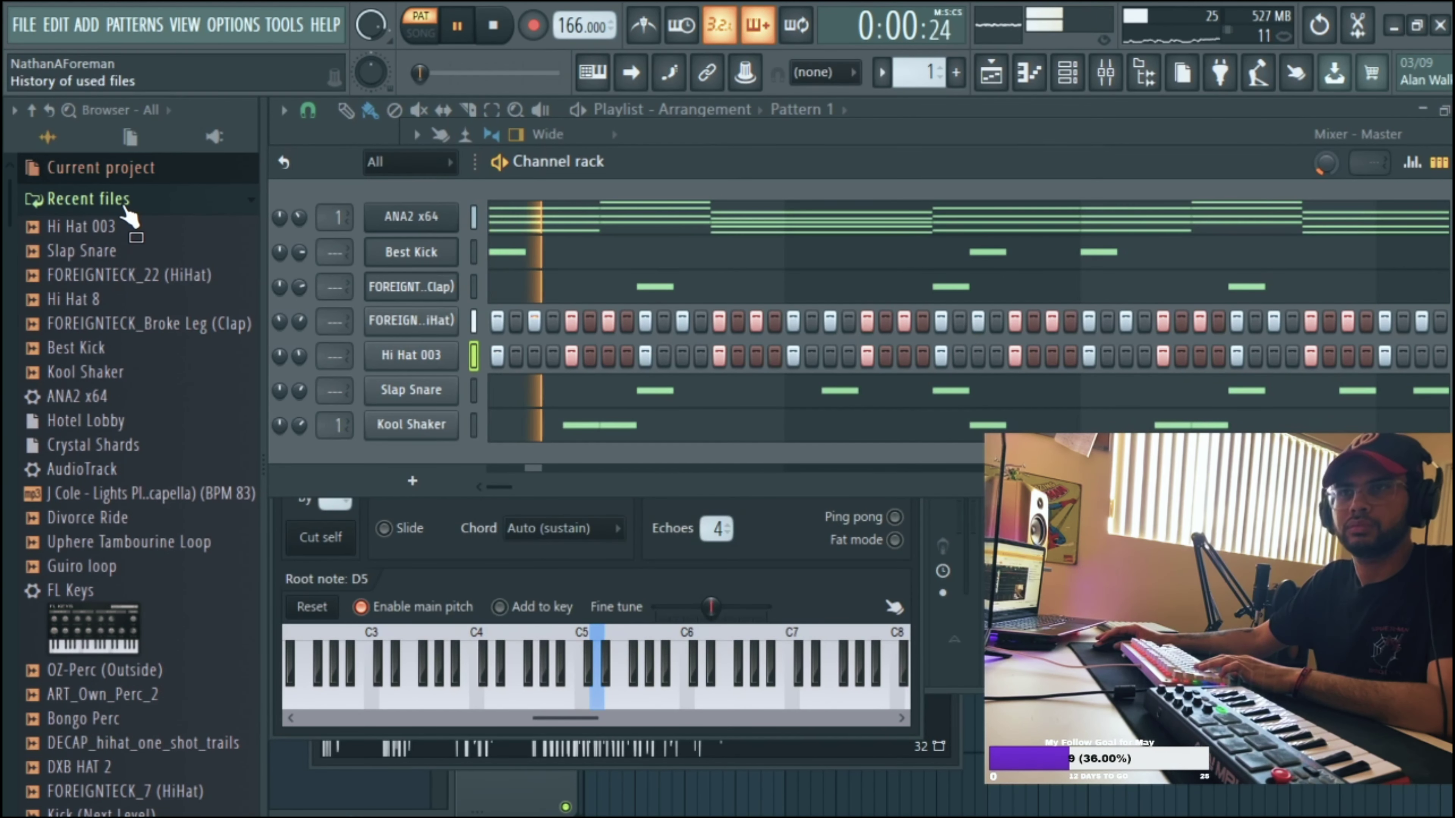
{"action": "left_click", "coordinate": [92, 199]}
{"action": "right_click", "coordinate": [447, 215]}
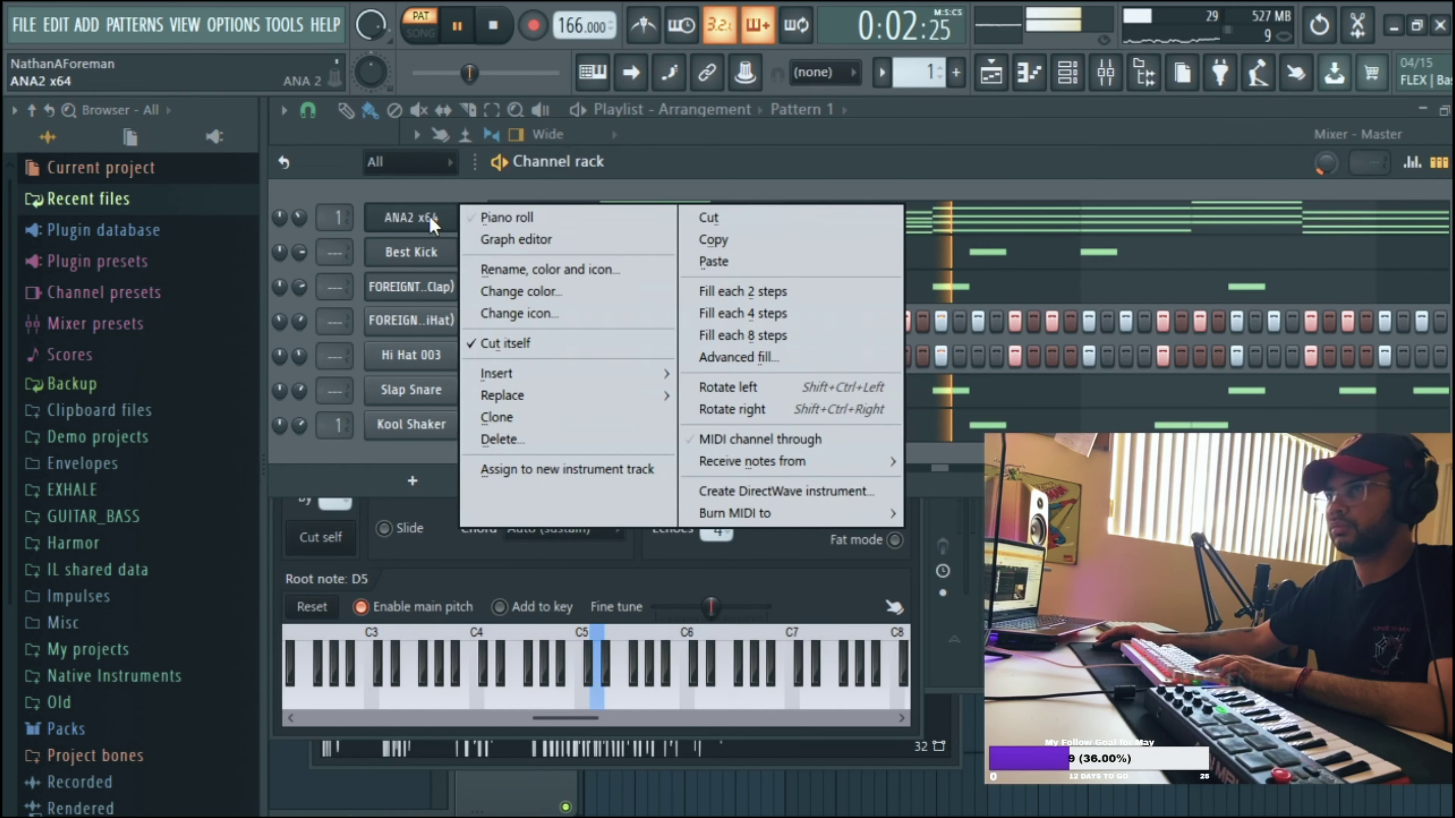
{"action": "left_click", "coordinate": [404, 228]}
{"action": "left_click", "coordinate": [411, 217]}
{"action": "key", "text": "space"}
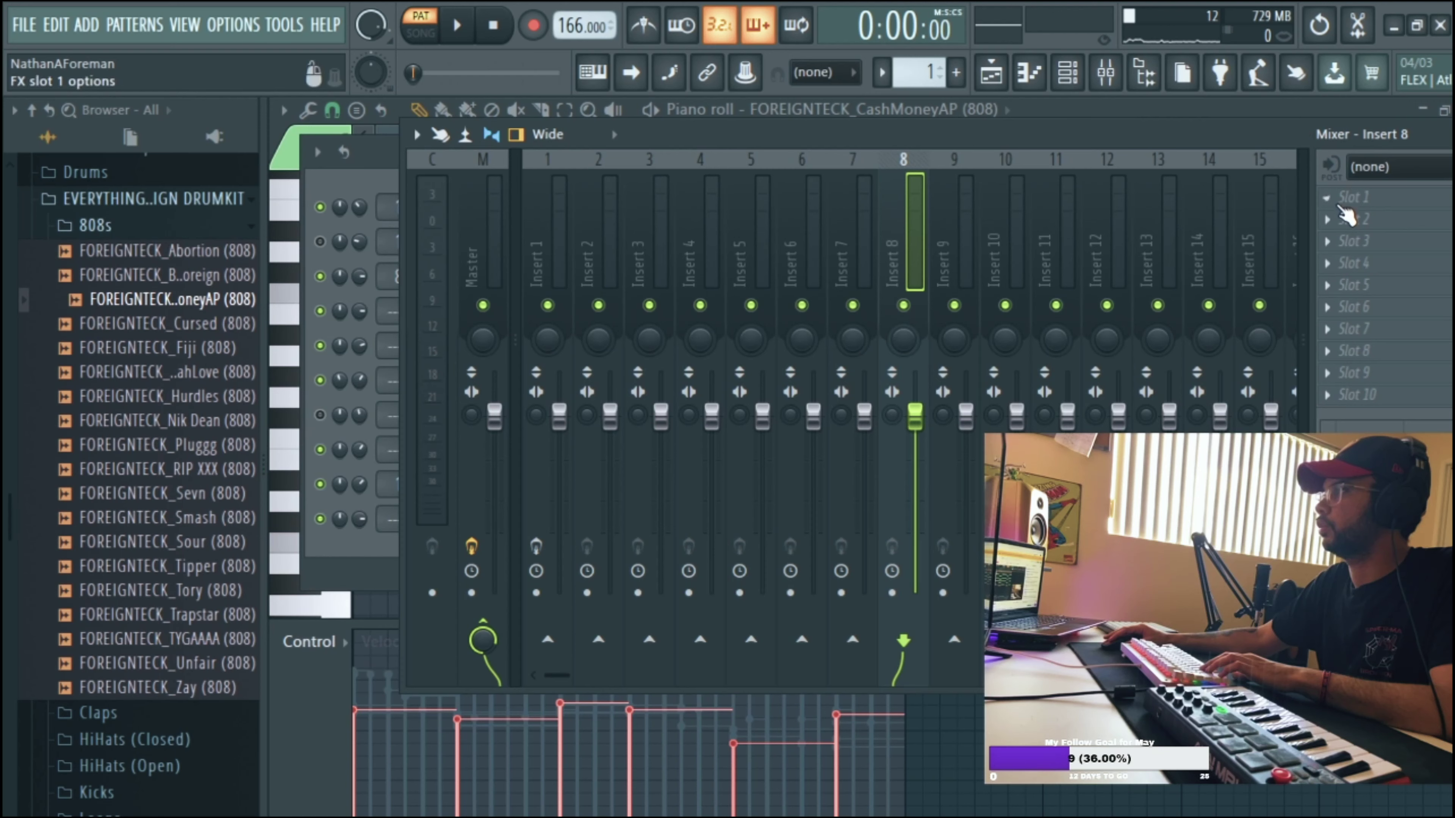
Load Decapitator into the first effect slot of mixer Insert 8 and apply its bass preset DarkFat
{"action": "left_click", "coordinate": [1343, 213]}
{"action": "left_click", "coordinate": [683, 170]}
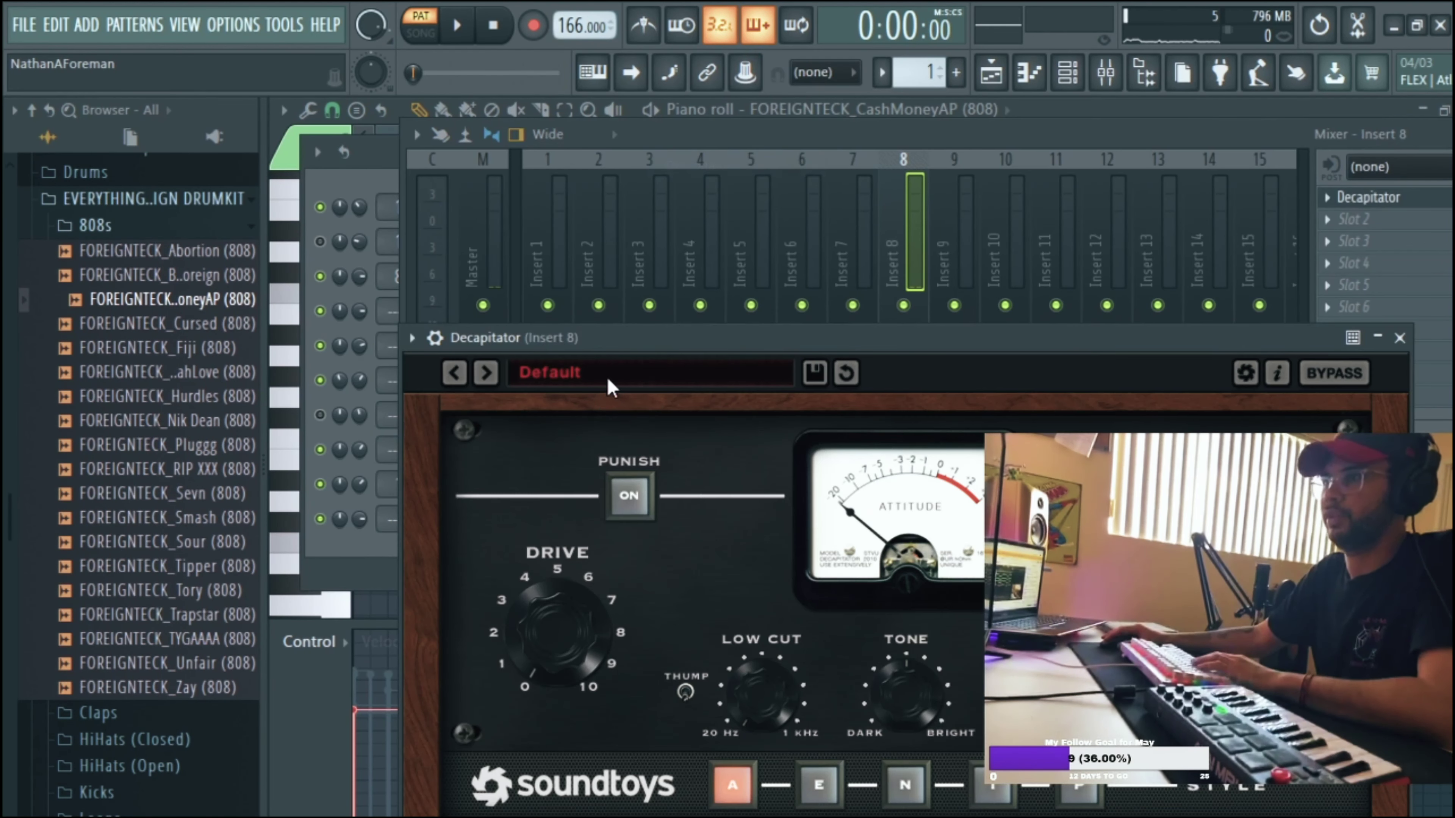
{"action": "left_click", "coordinate": [595, 375]}
{"action": "mouse_move", "coordinate": [636, 376]}
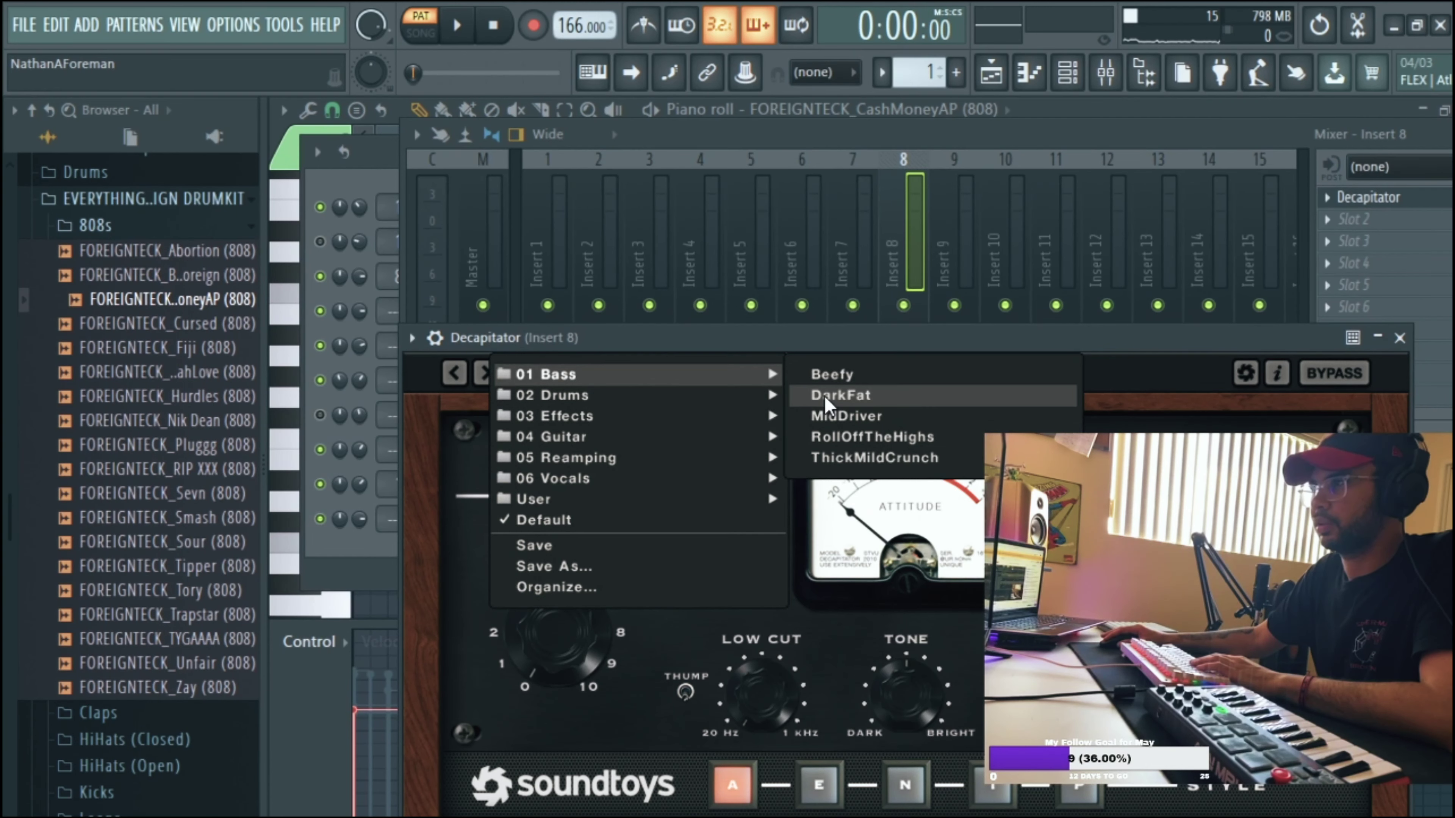
{"action": "left_click", "coordinate": [824, 396]}
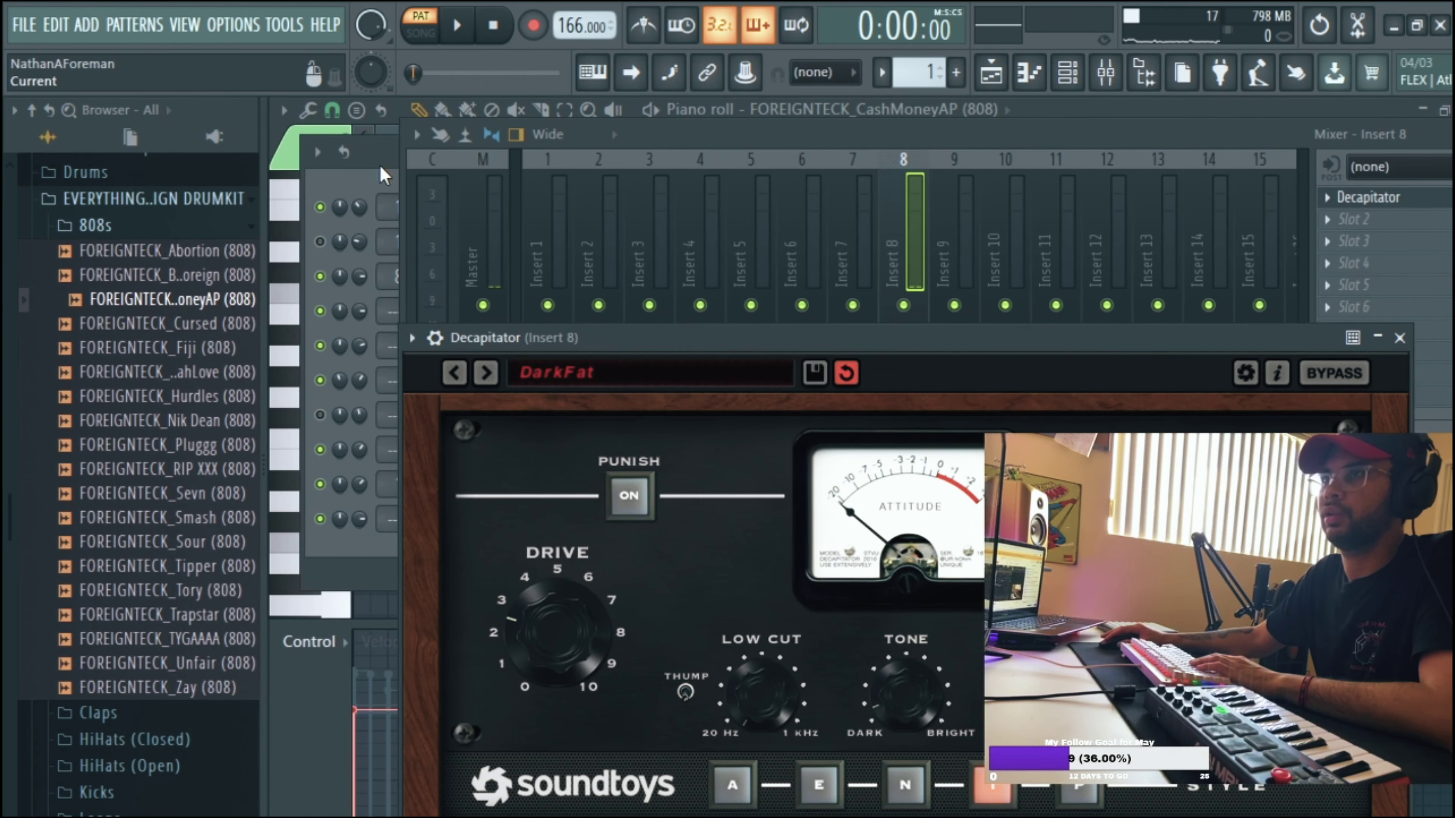
Show the FOREIGNTECK_CashMoneyAP (808) notes in the piano roll and transpose them up one octave to F5, E5 and A5 during playback
{"action": "left_click", "coordinate": [401, 155]}
{"action": "right_click", "coordinate": [434, 285]}
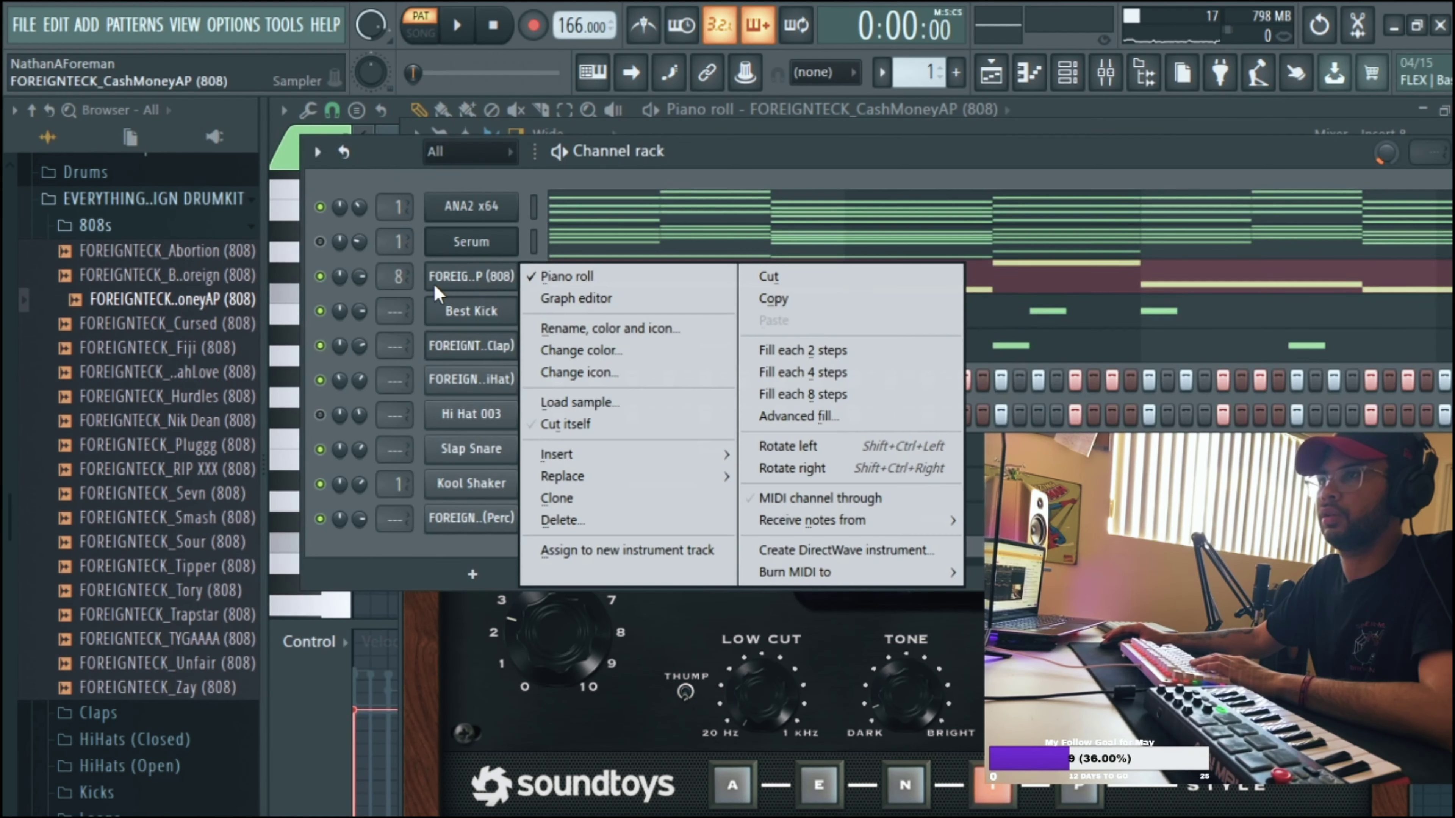
{"action": "left_click", "coordinate": [320, 207]}
{"action": "right_click", "coordinate": [518, 265]}
{"action": "left_click", "coordinate": [548, 276]}
{"action": "key", "text": "space"}
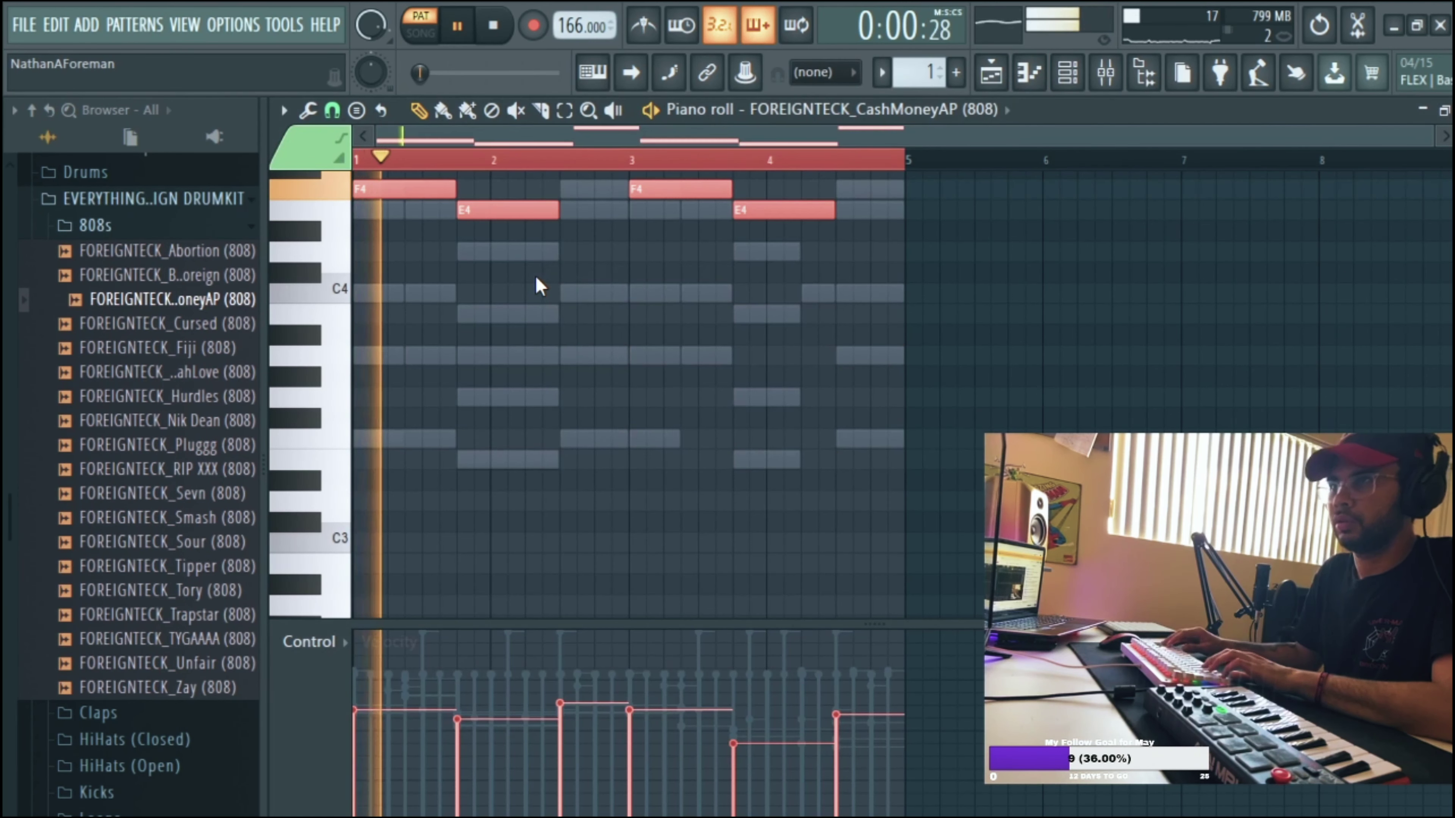
{"action": "scroll", "coordinate": [543, 202], "scroll_direction": "up", "scroll_amount": 6}
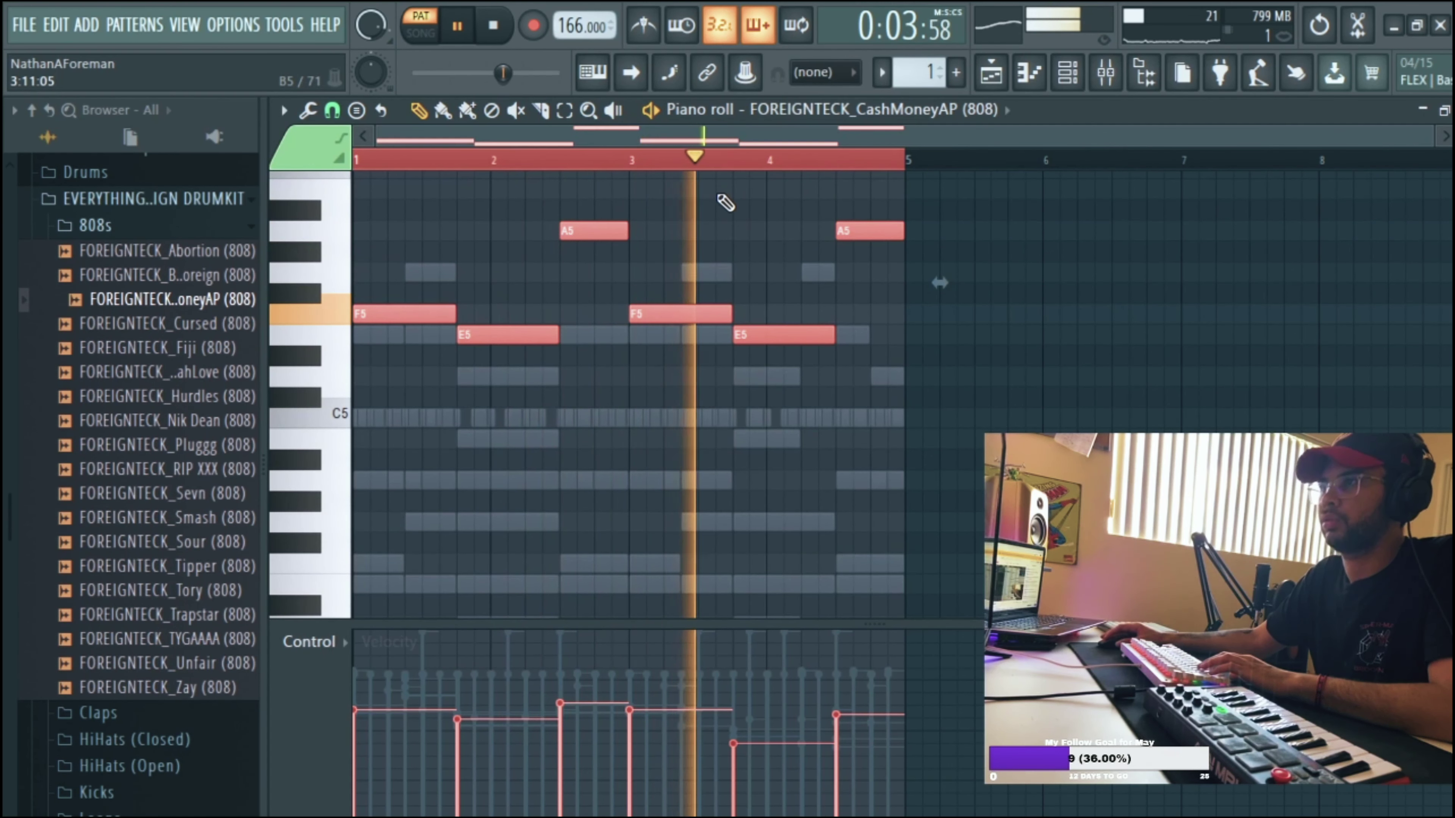
Stop playback and add a half-bar 808 note at C6 starting midway through bar 3
{"action": "key", "text": "space"}
{"action": "left_click", "coordinate": [734, 230]}
{"action": "mouse_move", "coordinate": [686, 185]}
{"action": "left_mouse_down"}
{"action": "mouse_move", "coordinate": [689, 157]}
{"action": "mouse_move", "coordinate": [685, 210]}
{"action": "left_mouse_up"}
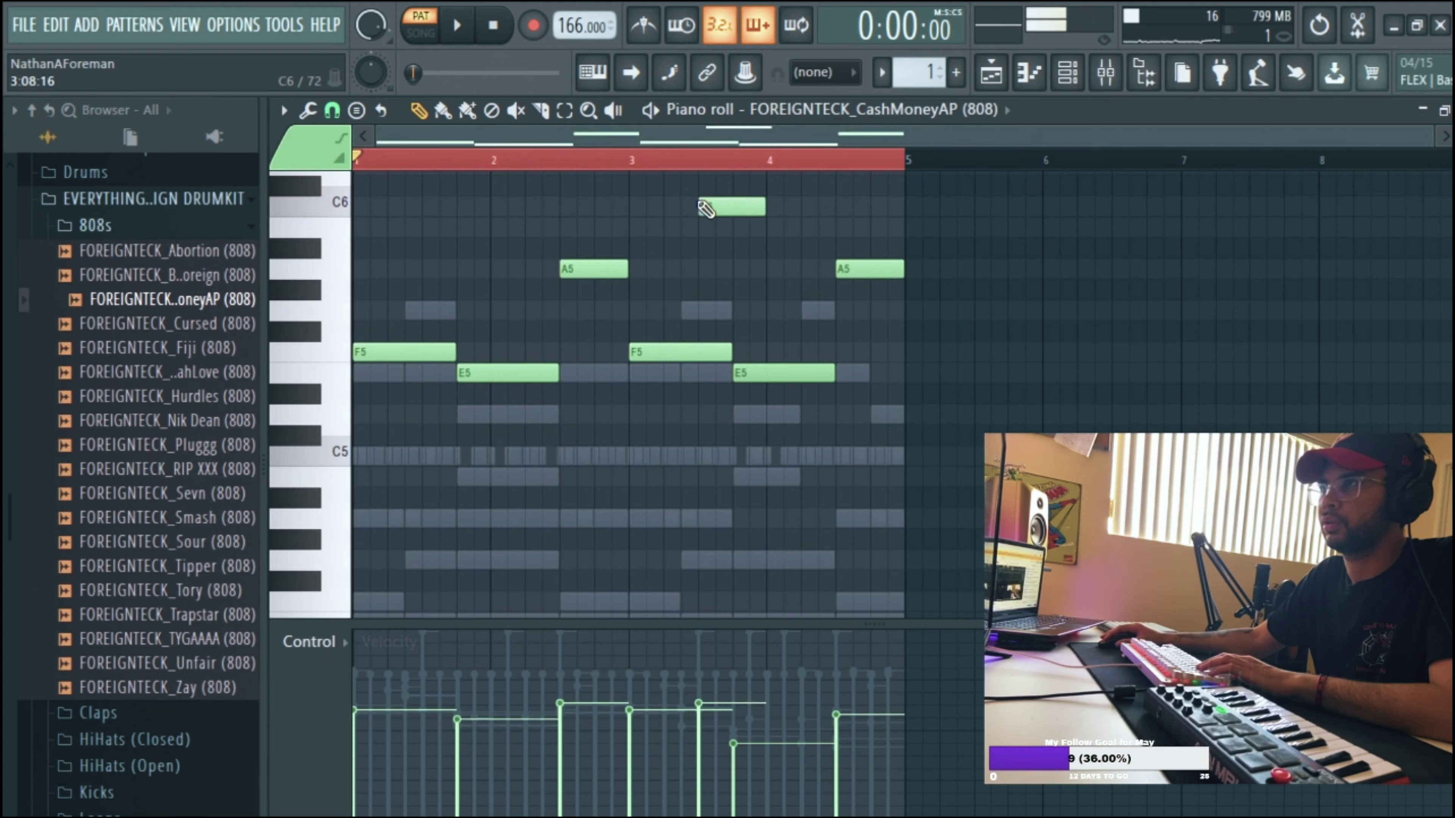
Transpose all the 808 notes up one octave and play the pattern
{"action": "key", "text": "ctrl+a"}
{"action": "key", "text": "ctrl+Up"}
{"action": "key", "text": "space"}
{"action": "scroll", "coordinate": [744, 185], "scroll_direction": "up", "scroll_amount": 2}
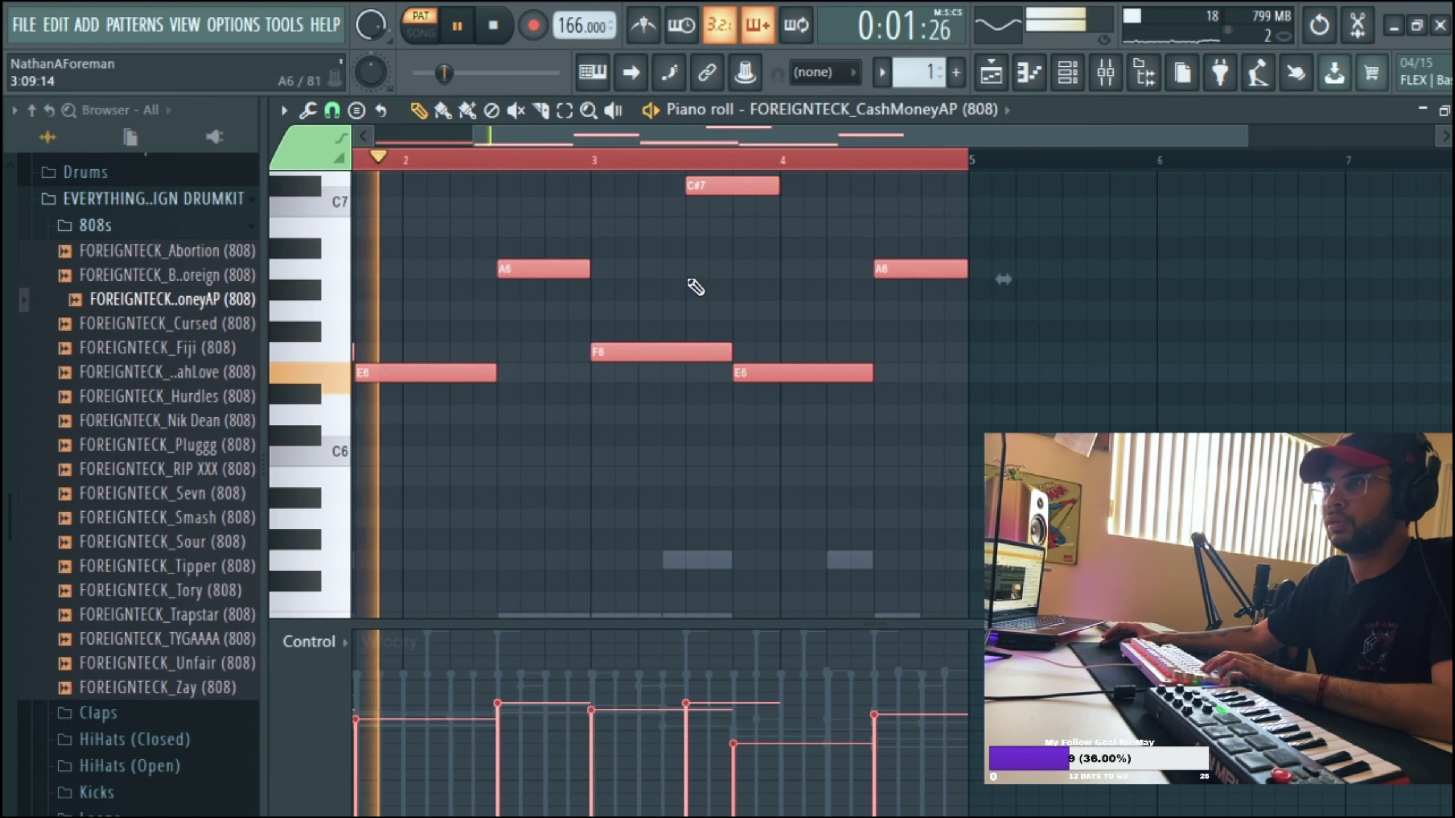
{"action": "scroll", "coordinate": [696, 287], "scroll_direction": "down", "scroll_amount": 2}
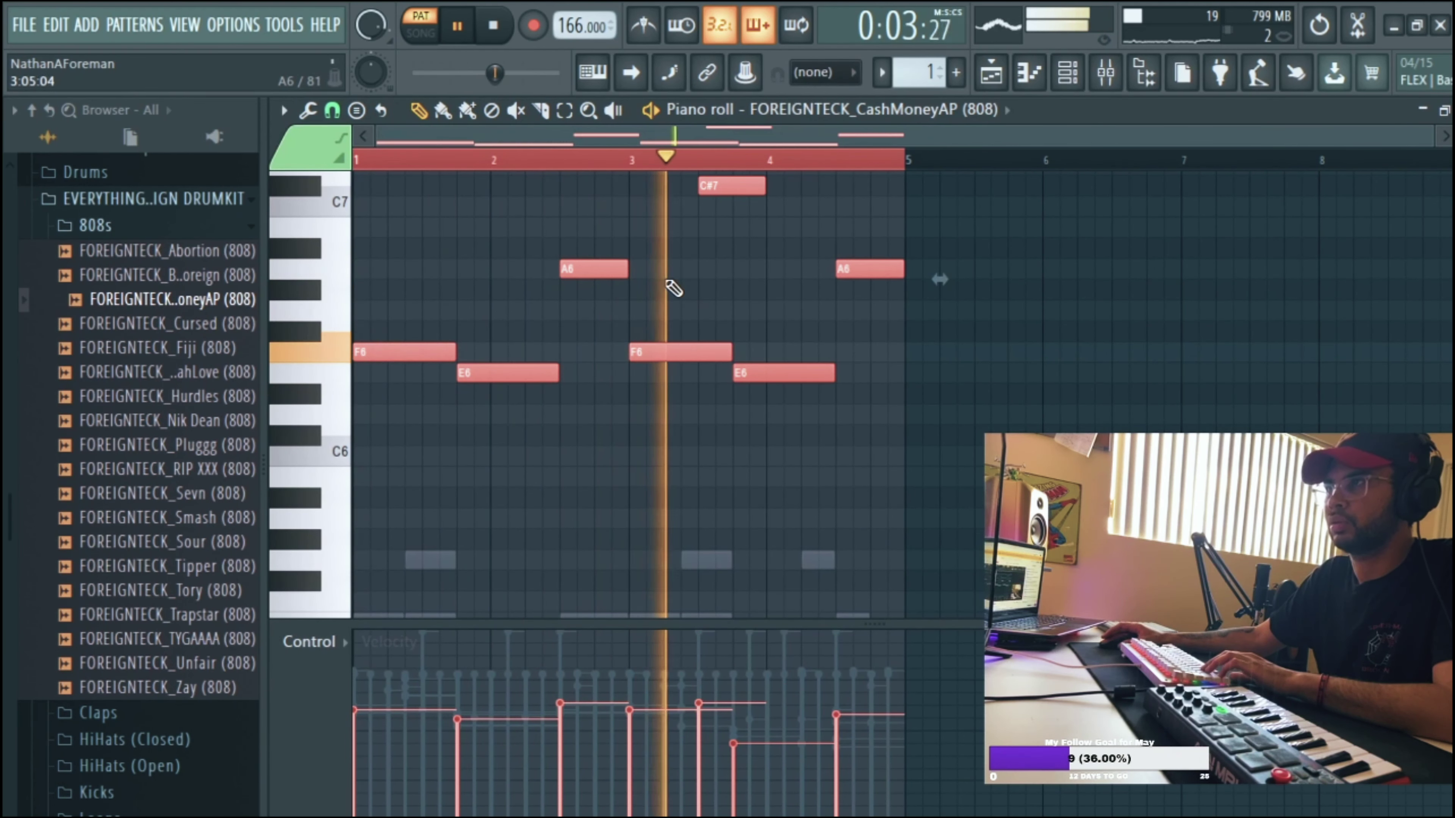
Move the C#7 note in bar 3 down to C7 and earlier to 3:07, and play the result
{"action": "key", "text": "space"}
{"action": "key", "text": "ctrl+d"}
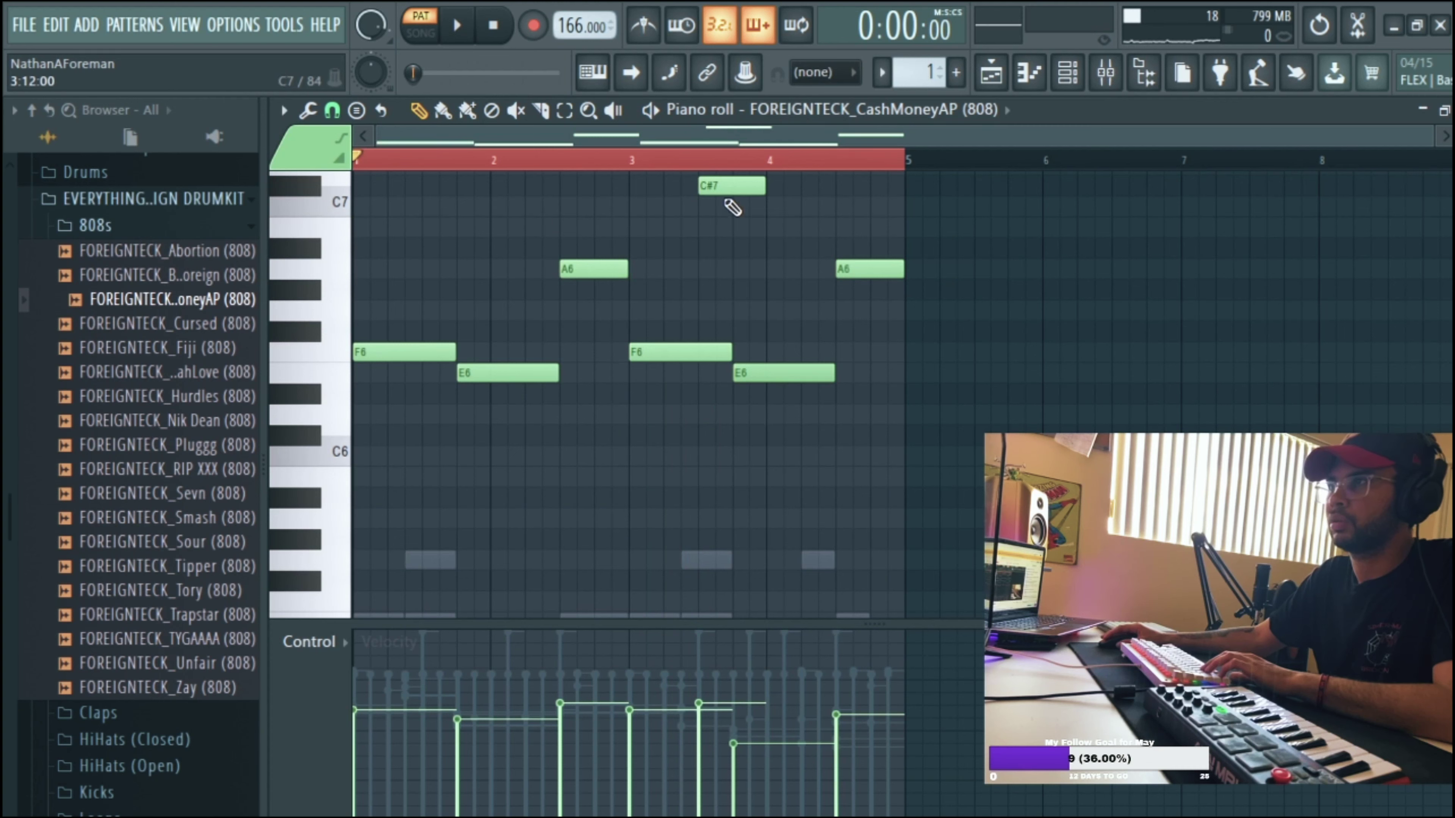
{"action": "left_click_drag", "start_coordinate": [704, 186], "coordinate": [682, 226]}
{"action": "key", "text": "space"}
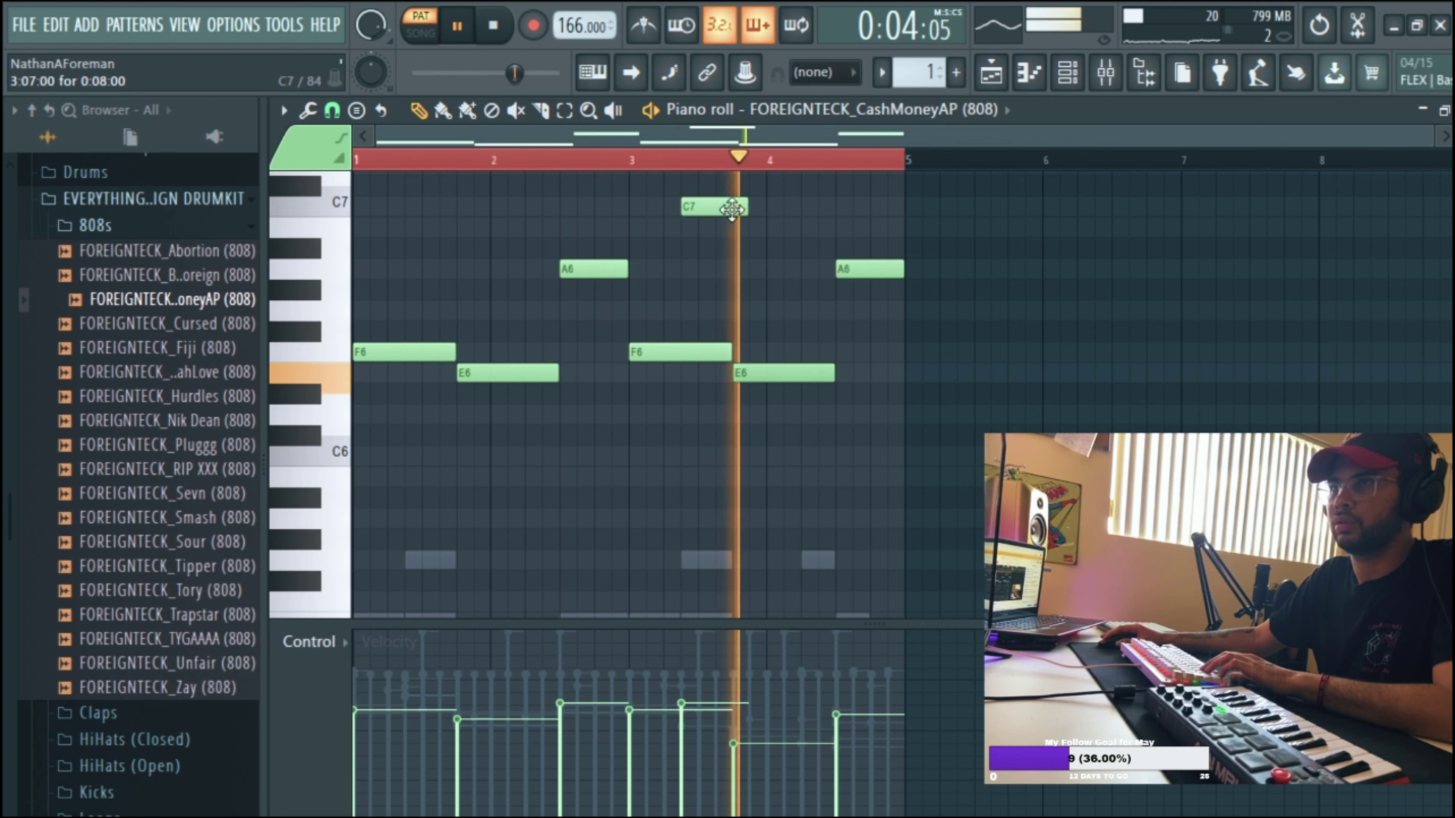
Shorten the F6, C7 and E6 notes starting in bar 3 and add another E6 note directly after the last one
{"action": "key", "text": "space"}
{"action": "left_click_drag", "start_coordinate": [745, 216], "coordinate": [729, 218]}
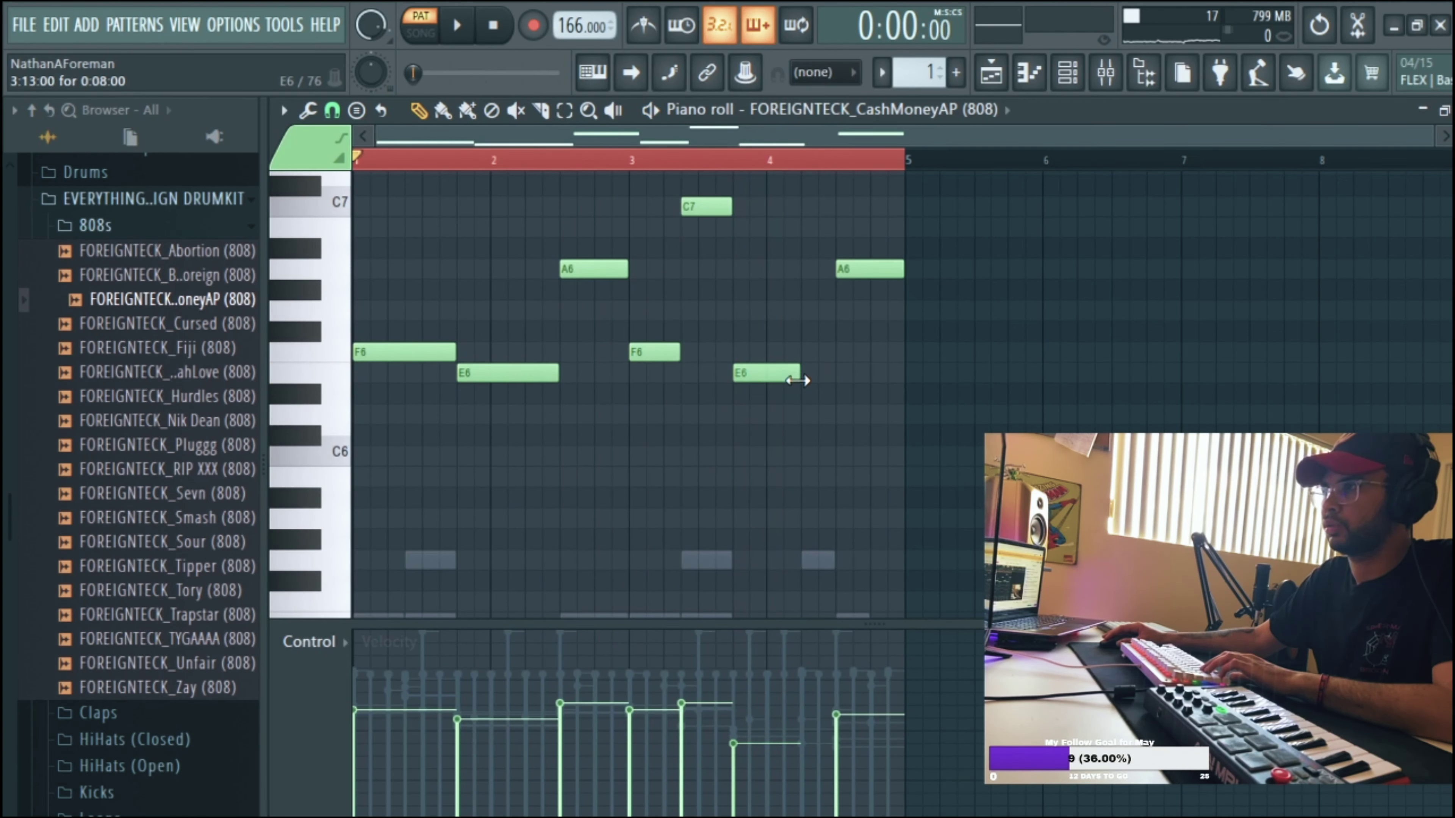
{"action": "left_click", "coordinate": [652, 163]}
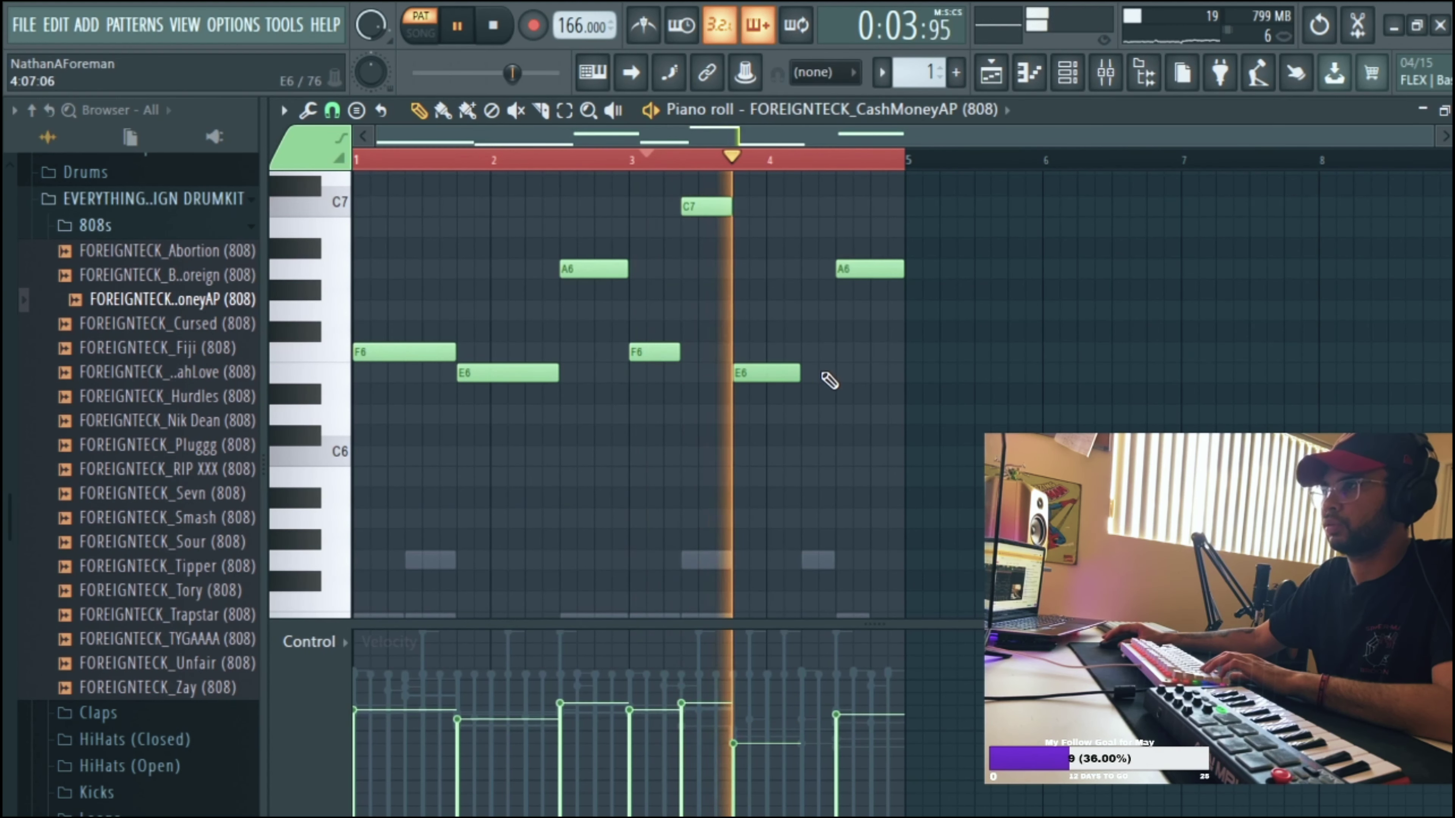
{"action": "left_click", "coordinate": [825, 373]}
{"action": "key", "text": "space"}
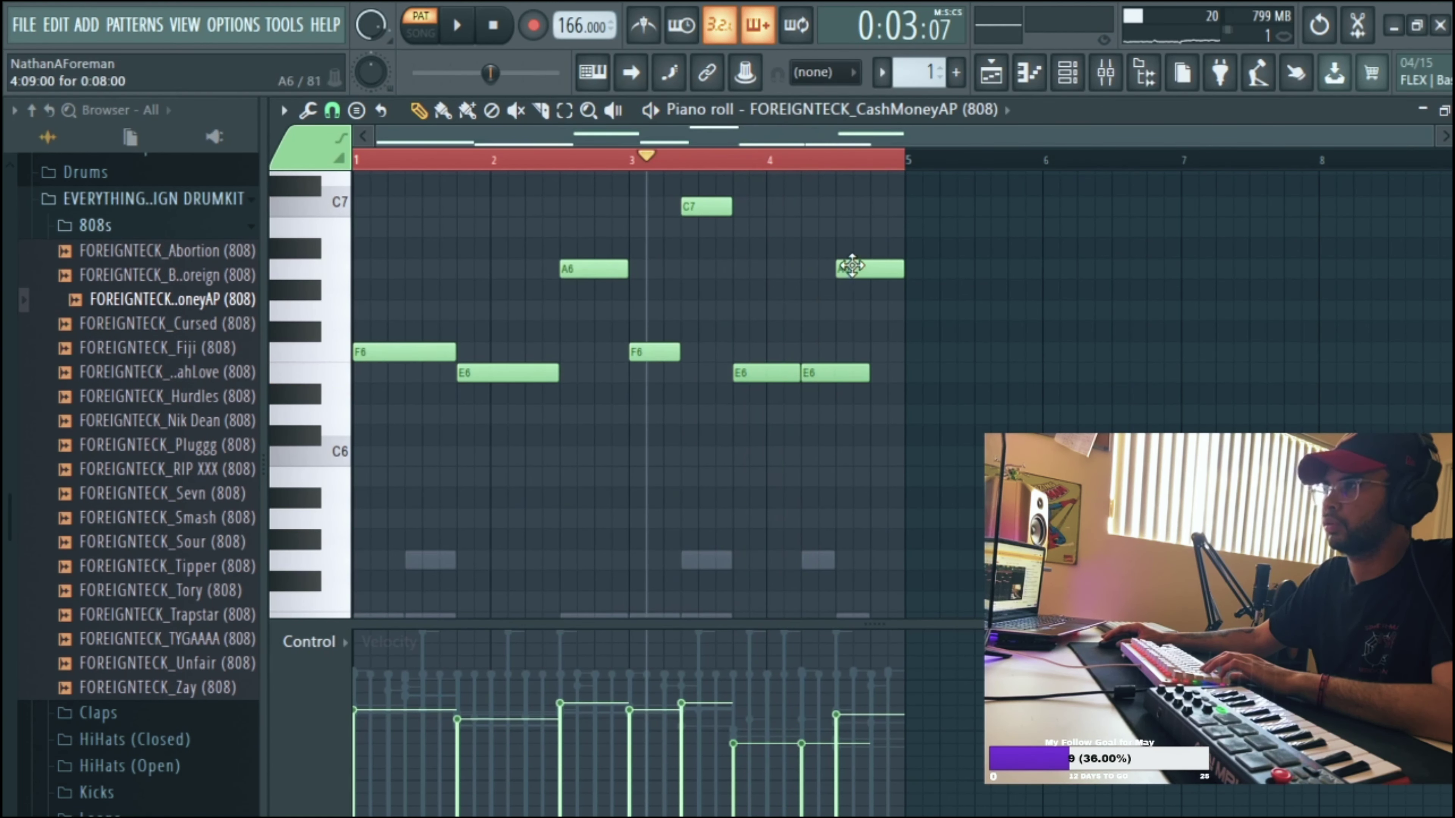
Move the last A6 note slightly later and end it at bar 5, and resize the last E6 note to meet it
{"action": "key", "text": "space"}
{"action": "left_click_drag", "start_coordinate": [868, 374], "coordinate": [828, 377]}
{"action": "key", "text": "space"}
{"action": "left_click_drag", "start_coordinate": [870, 269], "coordinate": [887, 270]}
{"action": "key", "text": "space"}
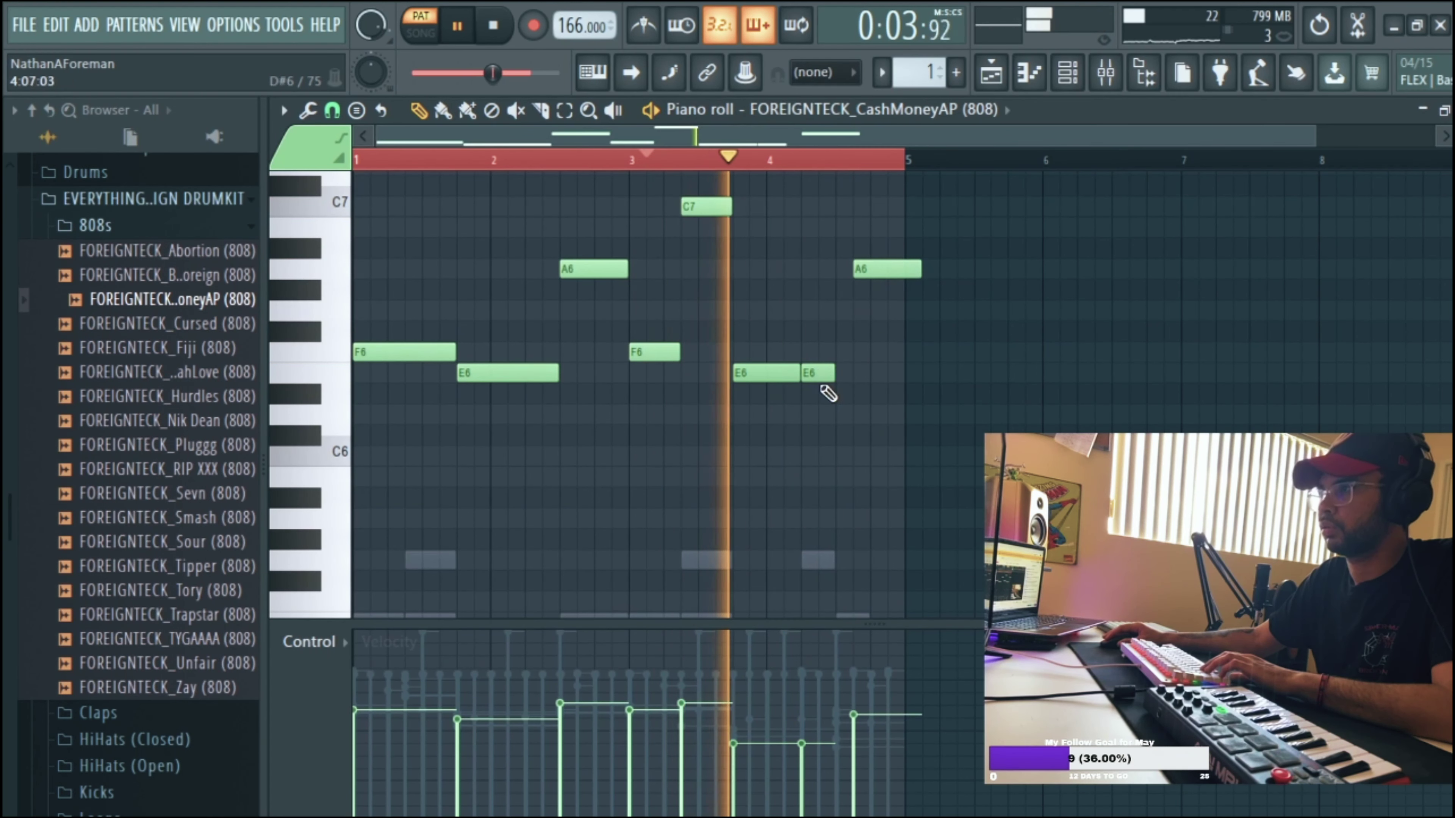
{"action": "left_click_drag", "start_coordinate": [830, 378], "coordinate": [852, 374]}
{"action": "left_click_drag", "start_coordinate": [919, 269], "coordinate": [903, 267]}
{"action": "key", "text": "space"}
{"action": "key", "text": "space"}
Transpose all the 808 notes down one octave and play the pattern
{"action": "key", "text": "ctrl+a"}
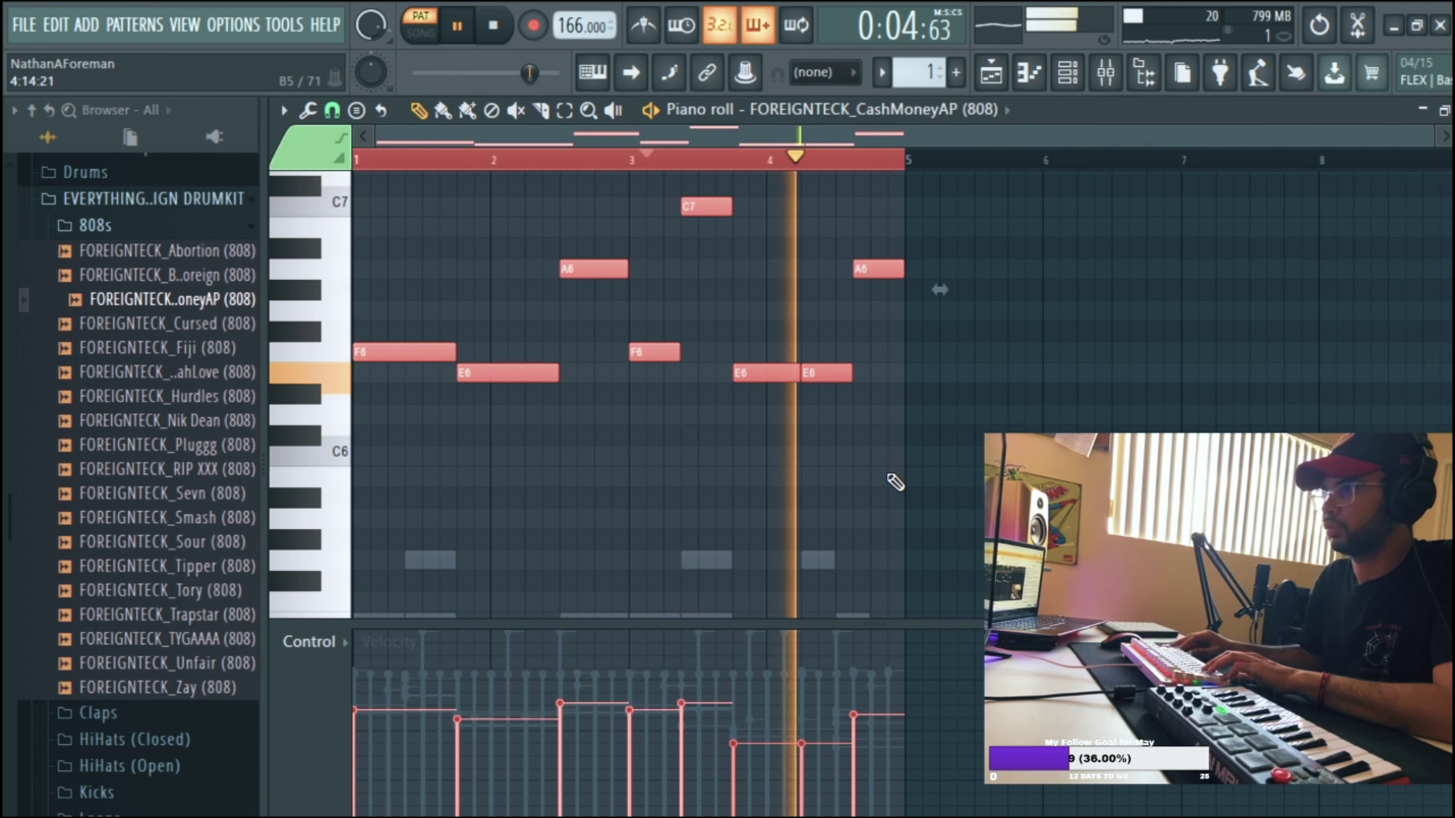
{"action": "key", "text": "ctrl+Down"}
{"action": "key", "text": "space"}
{"action": "key", "text": "space"}
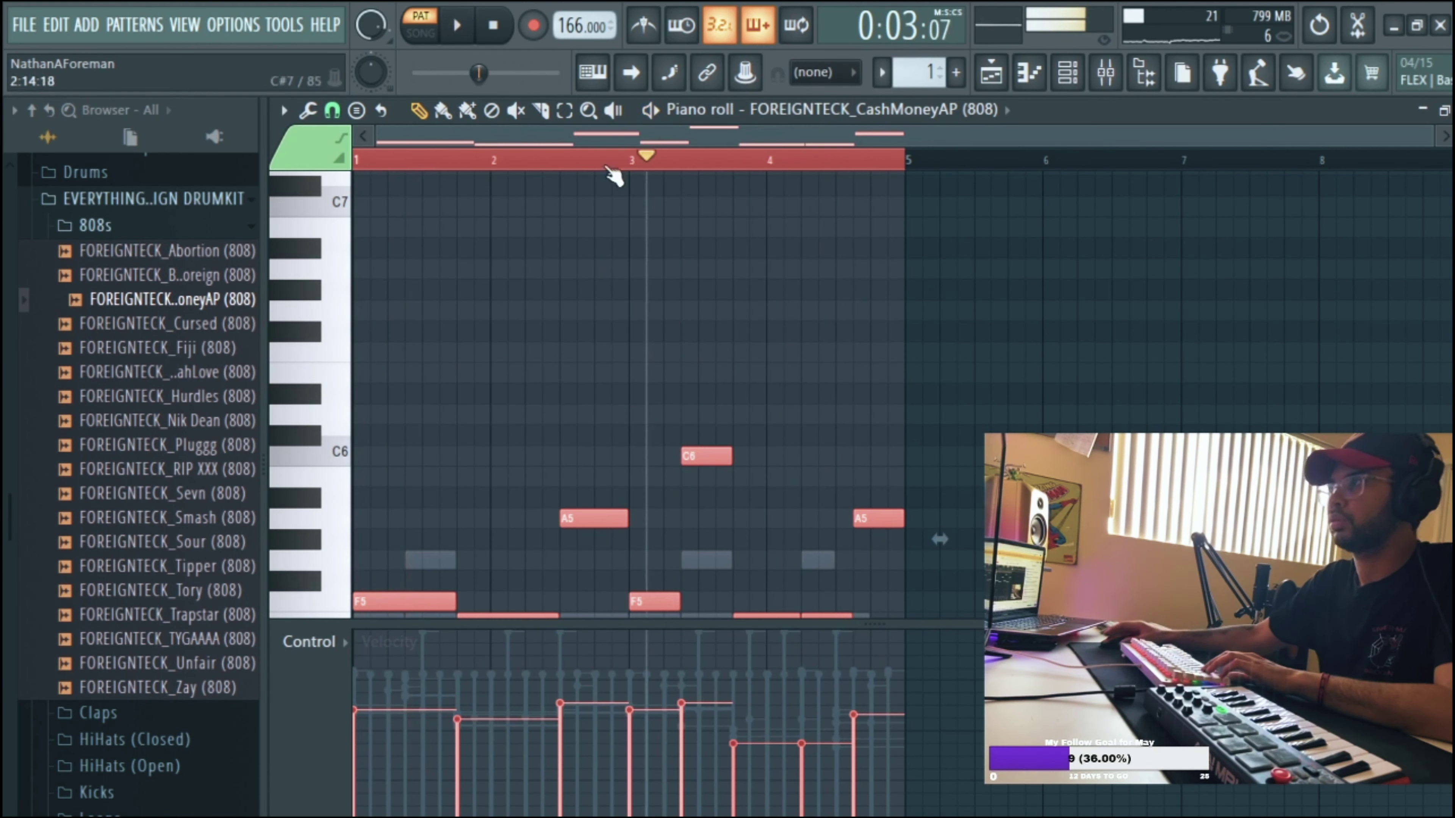
Show the channel rack, mute the Serum channel and enable ANA2 x64
{"action": "key", "text": "F9"}
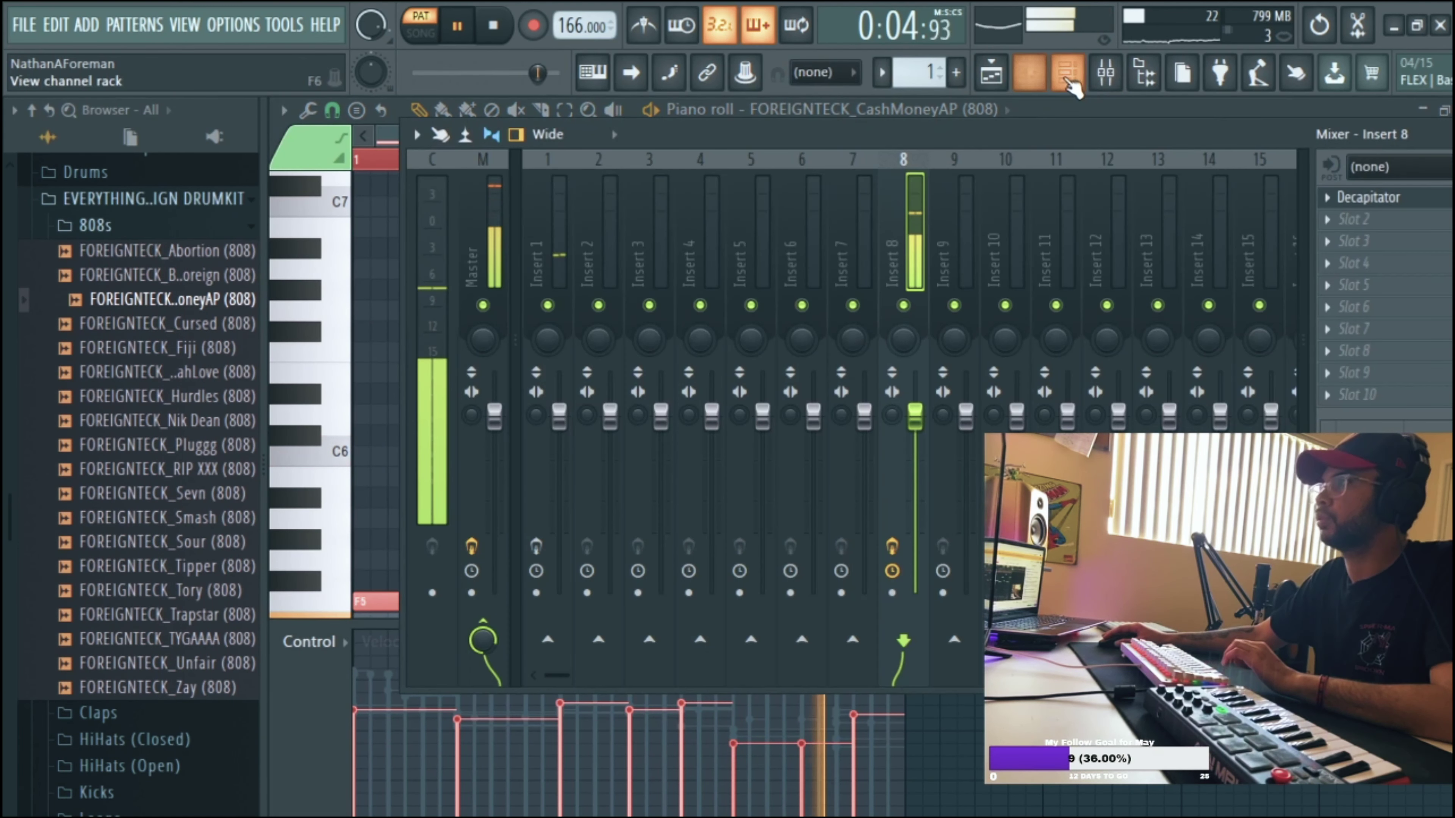
{"action": "left_click", "coordinate": [1066, 75]}
{"action": "left_click", "coordinate": [319, 241]}
{"action": "left_click", "coordinate": [319, 207]}
Browse to the 3 Various Percussion folder under 5 Percussion in the Organic Drum Kit
{"action": "left_click", "coordinate": [188, 206]}
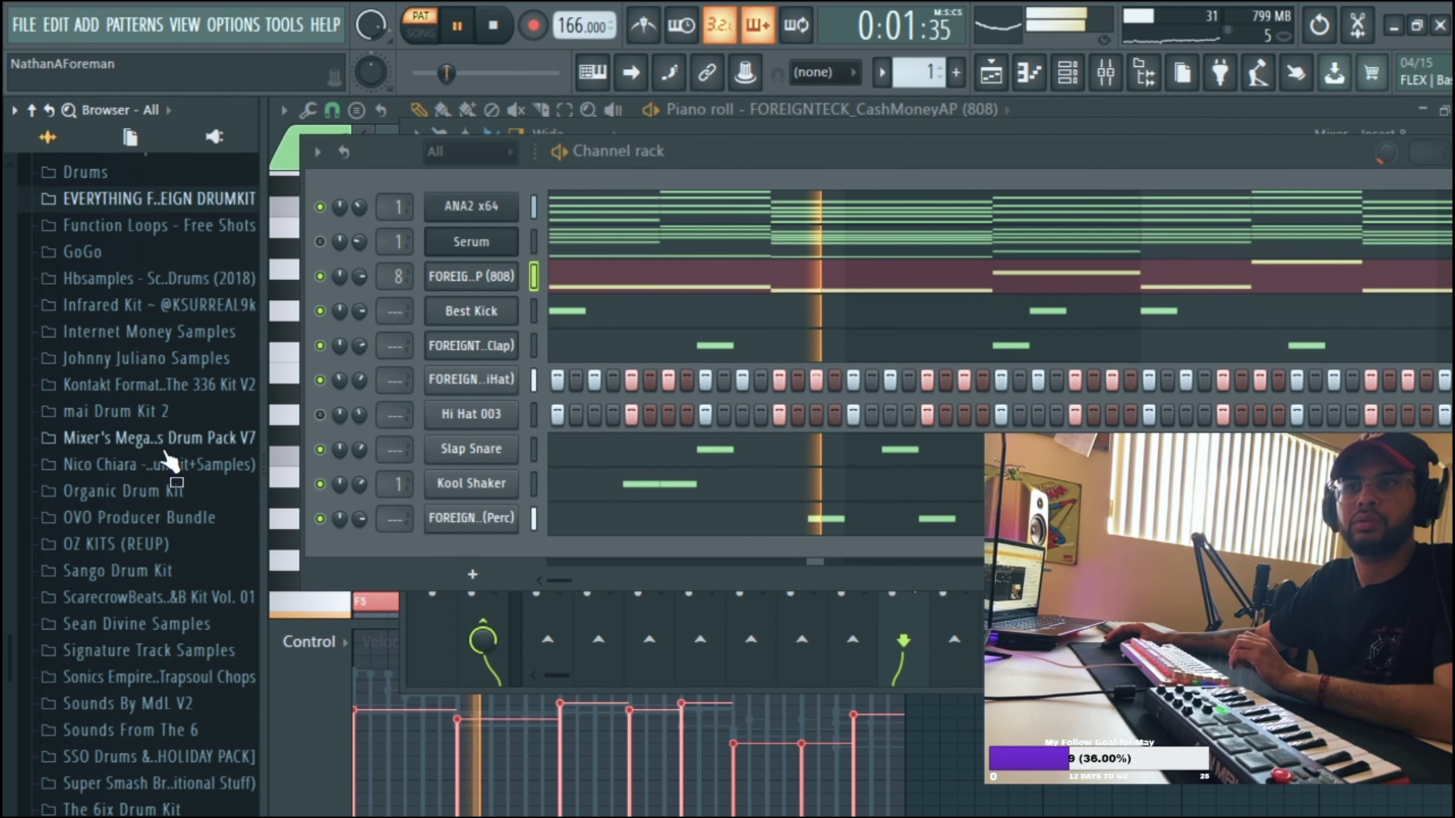
{"action": "left_click", "coordinate": [161, 494]}
{"action": "left_click", "coordinate": [144, 622]}
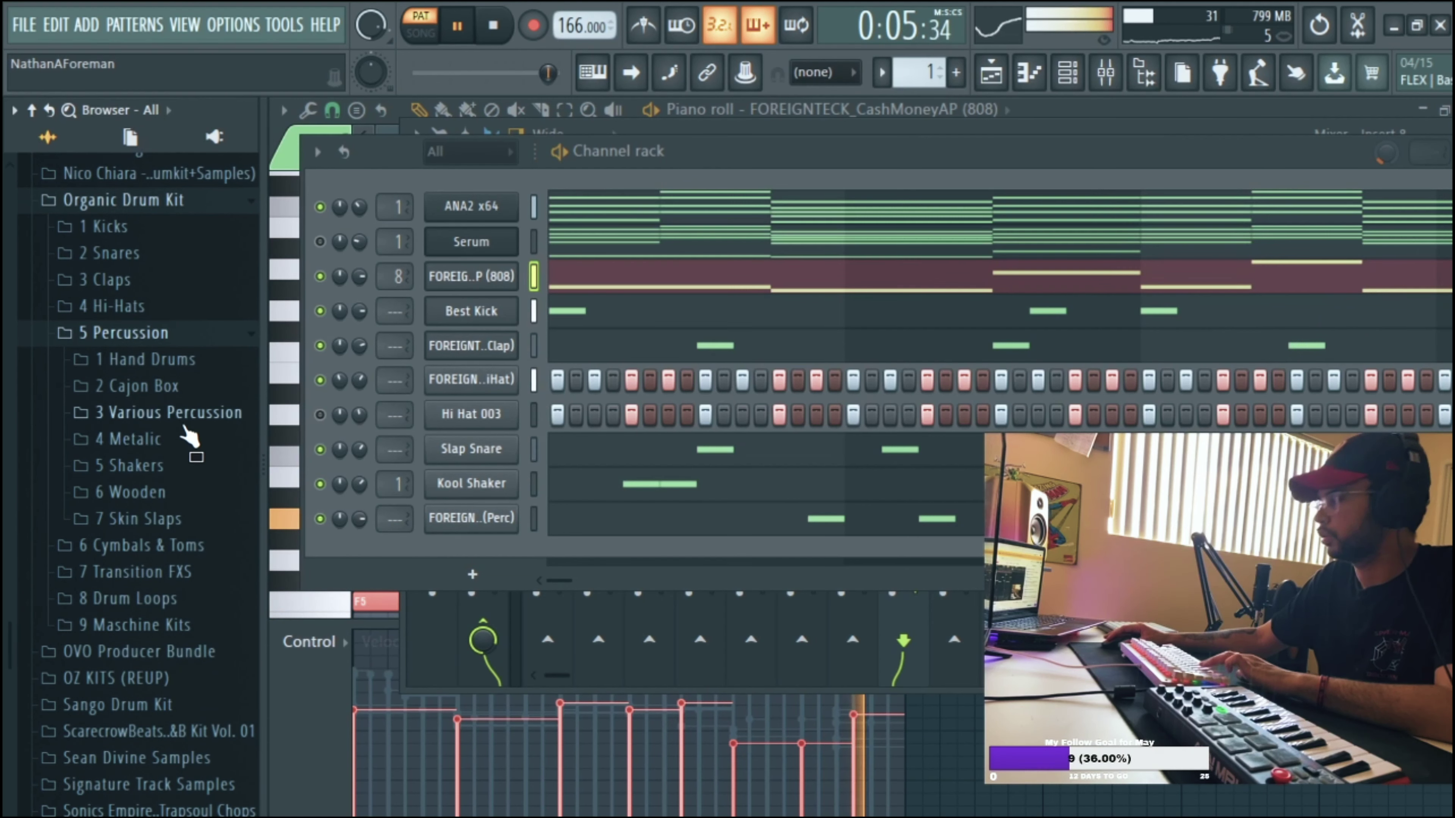
{"action": "left_click", "coordinate": [190, 413]}
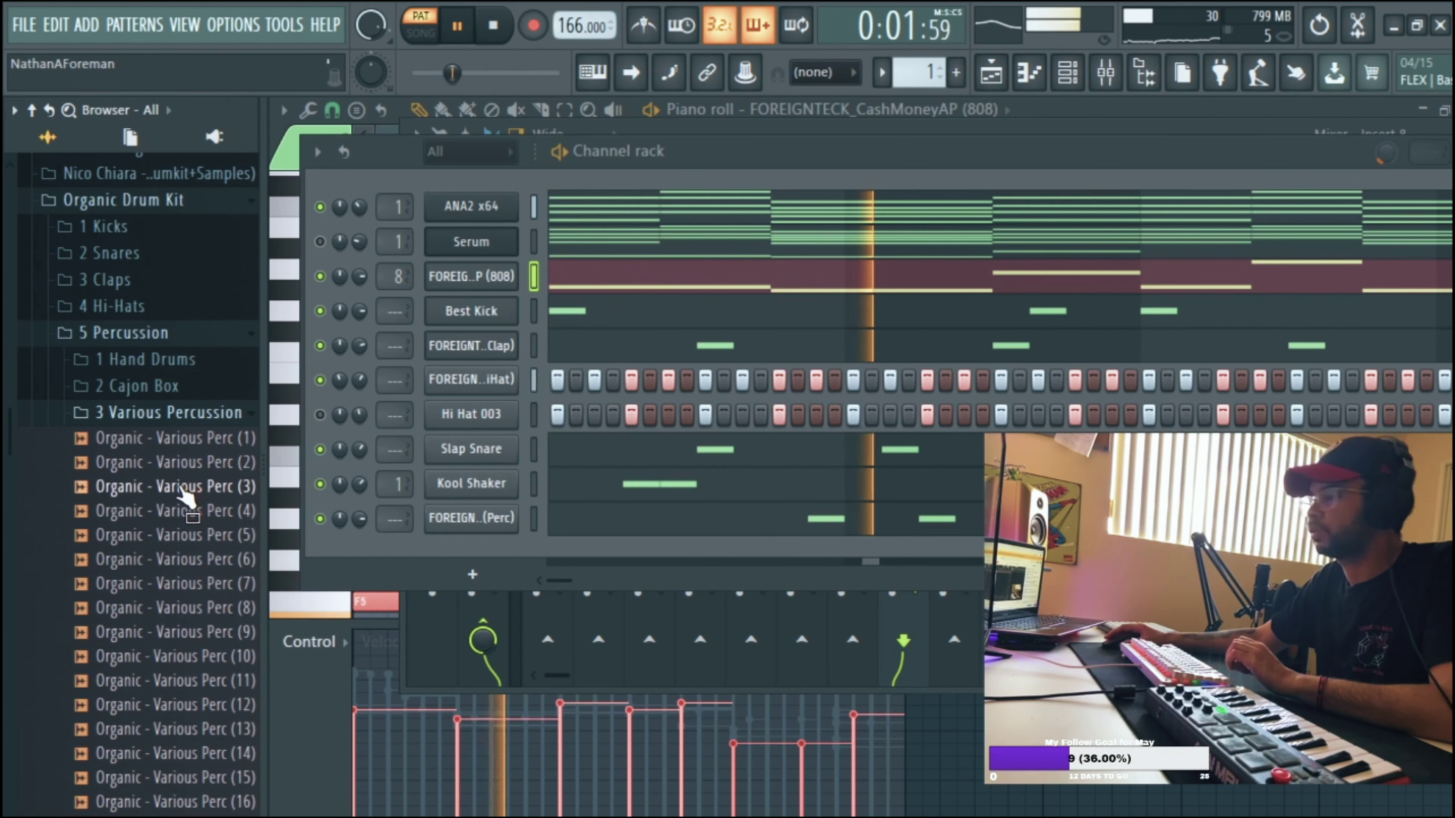
Audition the Organic - Various Perc samples, stopping playback to hear them alone
{"action": "left_click", "coordinate": [185, 510]}
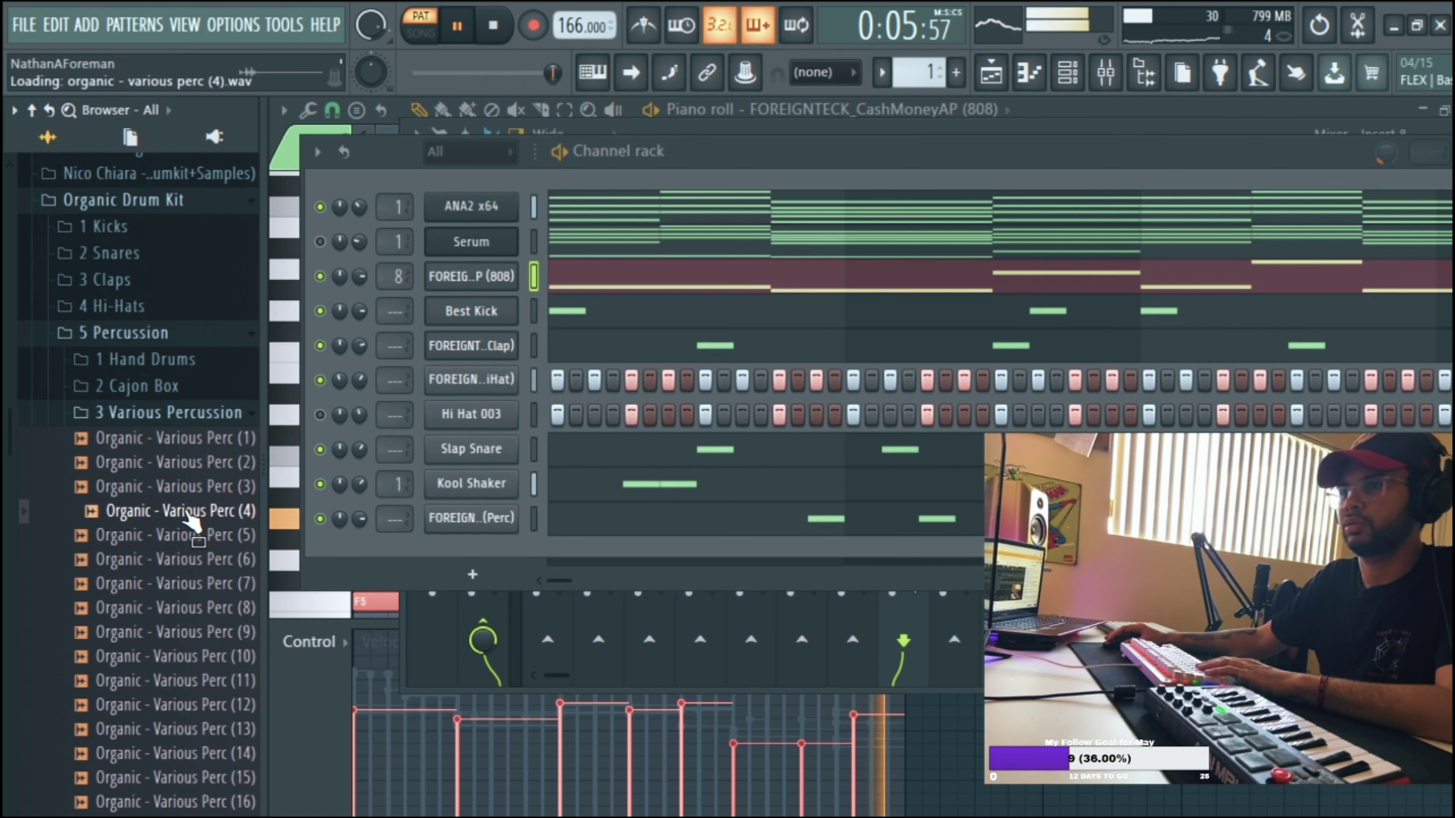
{"action": "left_click", "coordinate": [195, 487]}
{"action": "left_click", "coordinate": [202, 462]}
{"action": "key", "text": "space"}
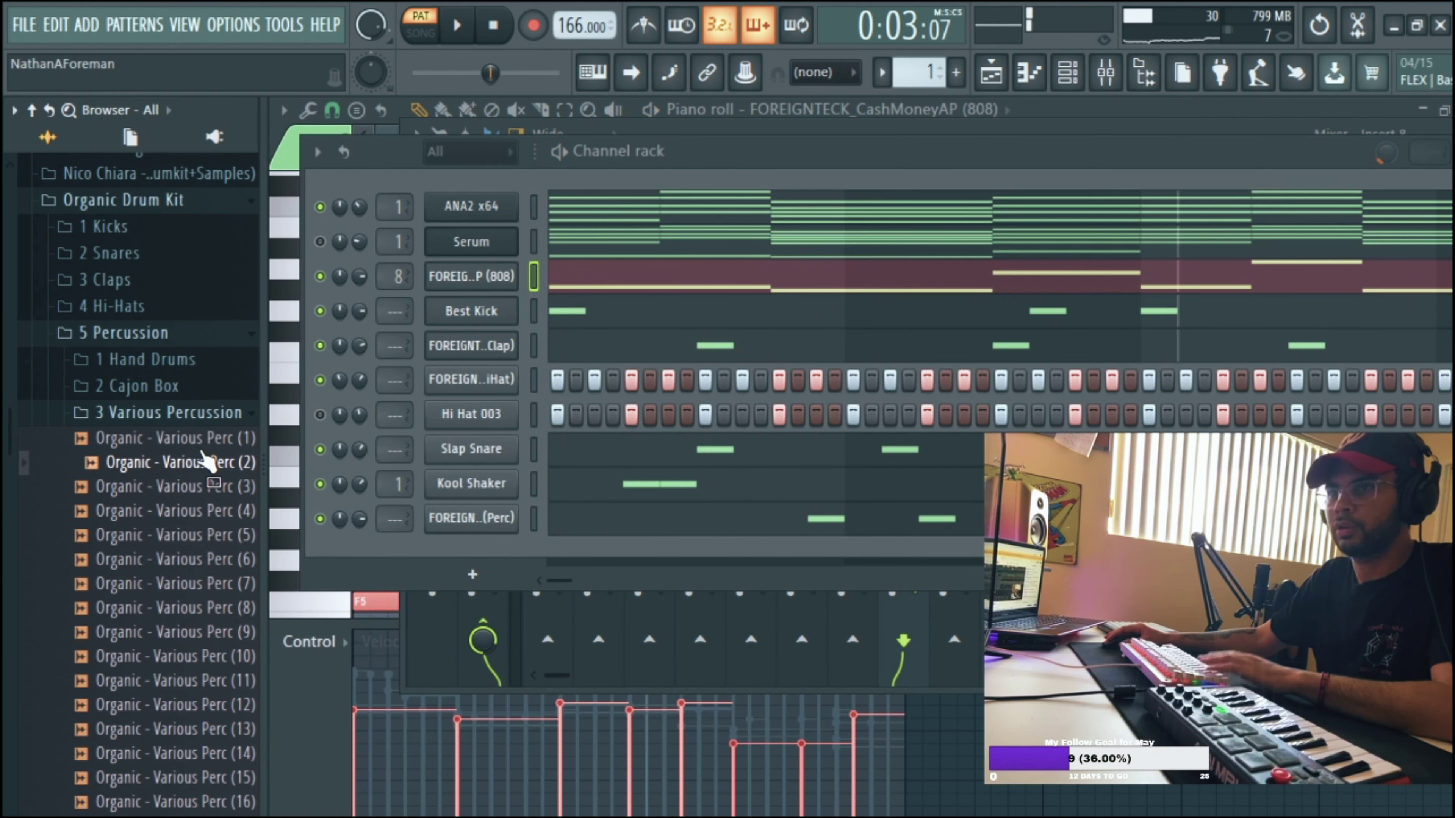
{"action": "left_click", "coordinate": [194, 534]}
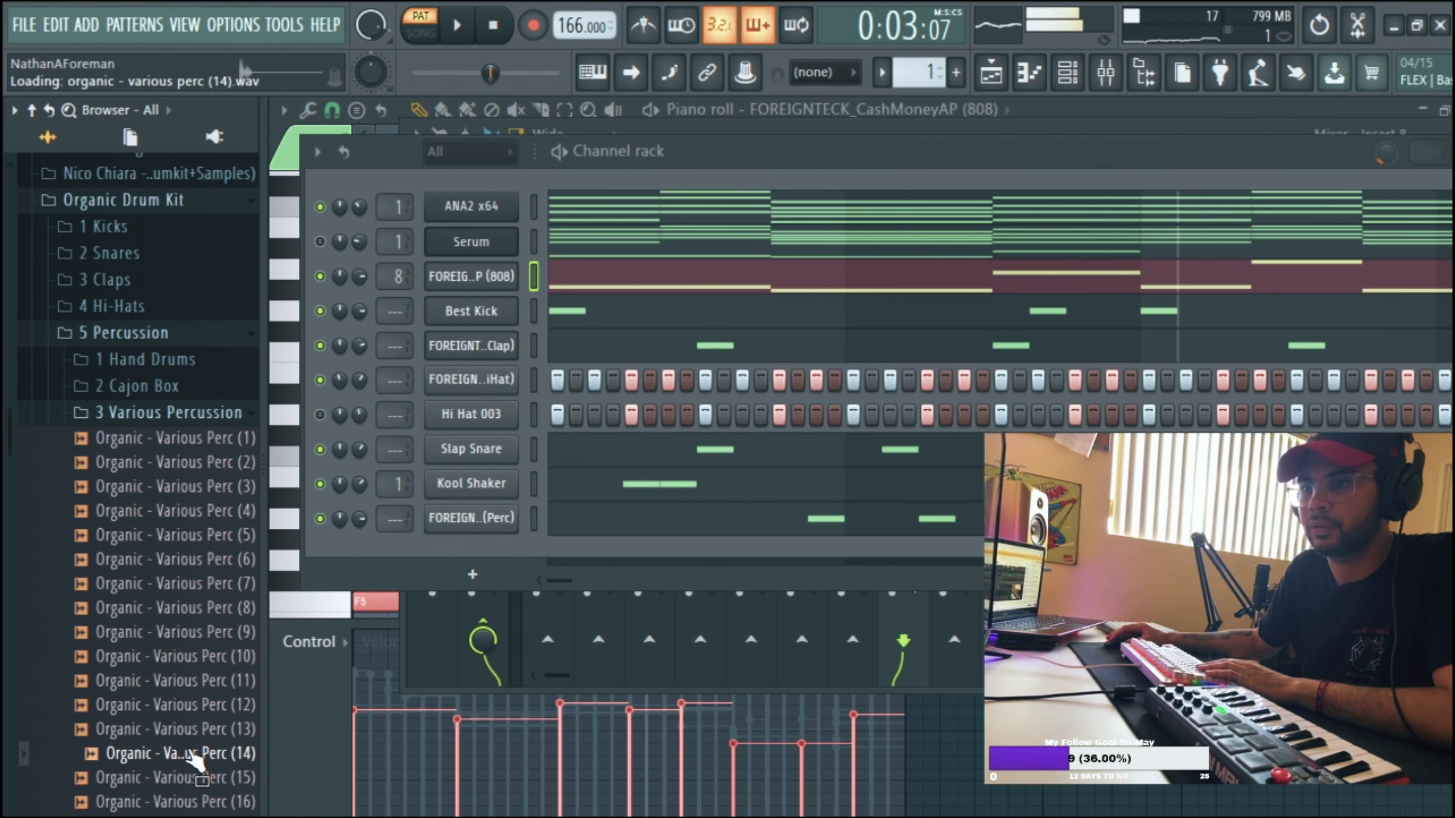
{"action": "scroll", "coordinate": [201, 622], "scroll_direction": "down", "scroll_amount": 4}
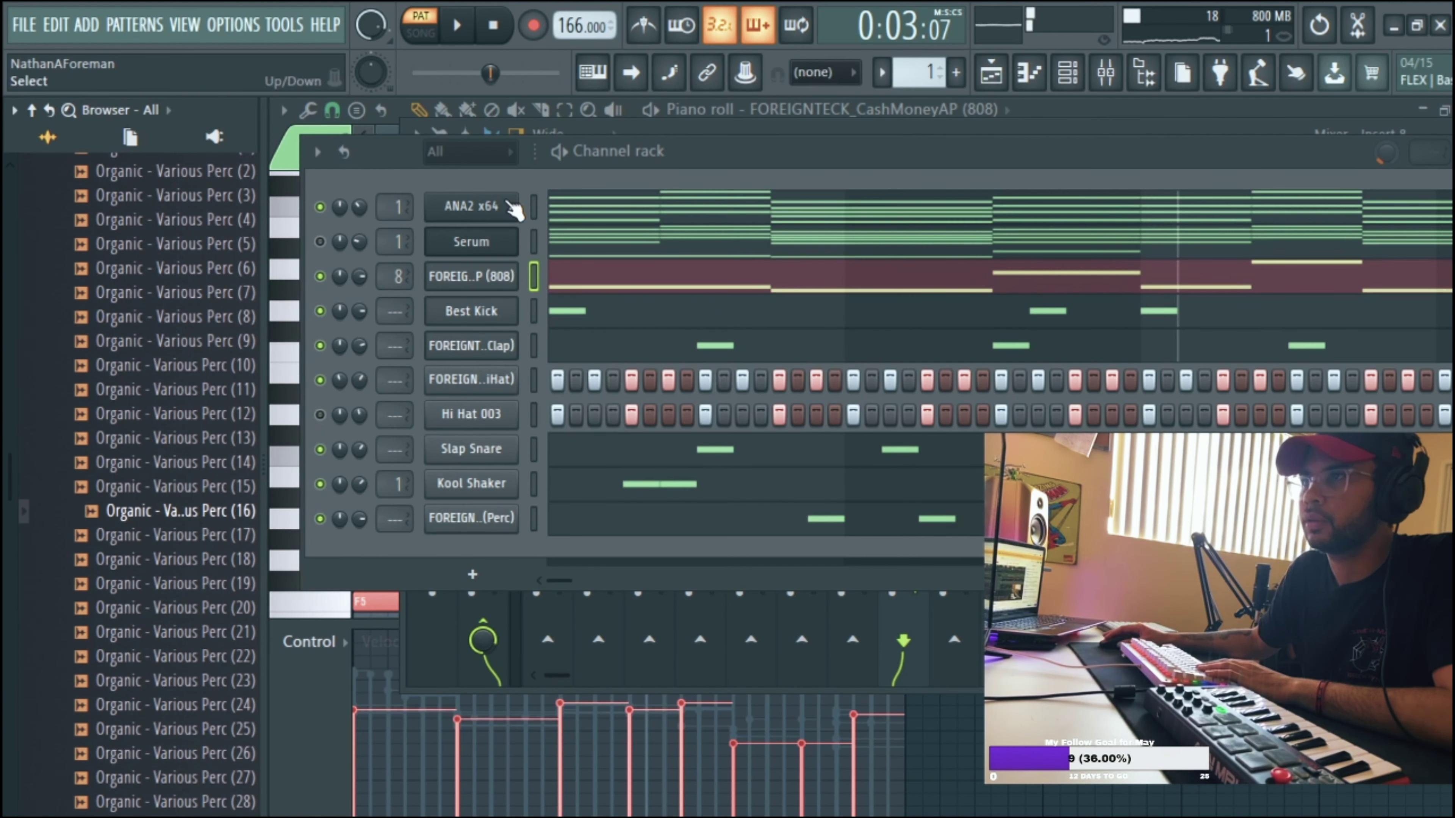
Switch from the ANA2 x64 channel to Serum and paste the copied ANA2 x64 notes into Serum
{"action": "left_click", "coordinate": [320, 242]}
{"action": "key", "text": "space"}
{"action": "right_click", "coordinate": [519, 197]}
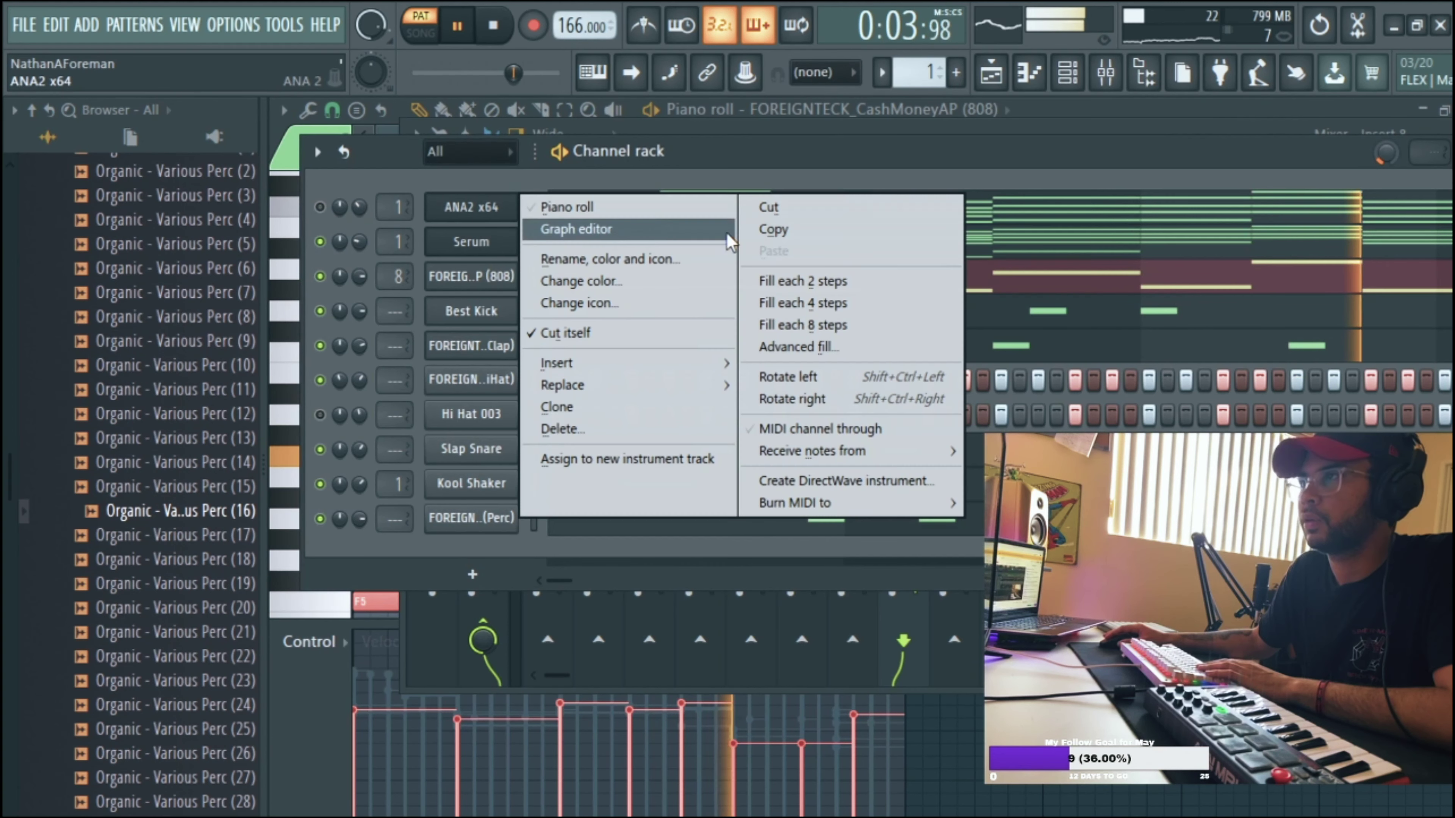
{"action": "key", "text": "Escape"}
{"action": "right_click", "coordinate": [519, 231]}
{"action": "left_click", "coordinate": [796, 285]}
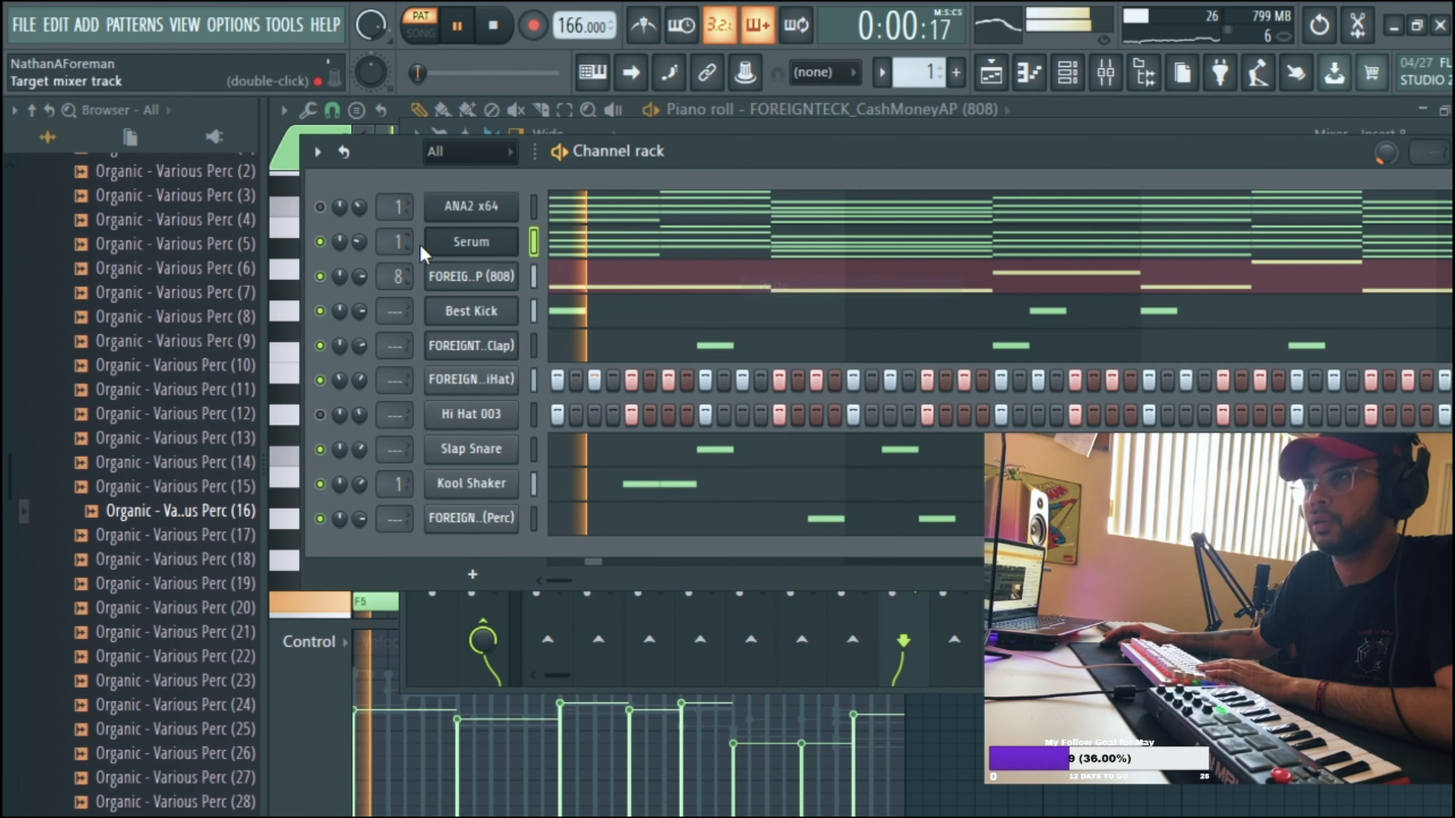
Open the Serum synth window, return to the channel rack and undo the last channel edit
{"action": "left_click", "coordinate": [476, 243]}
{"action": "left_click", "coordinate": [363, 174]}
{"action": "right_click", "coordinate": [516, 233]}
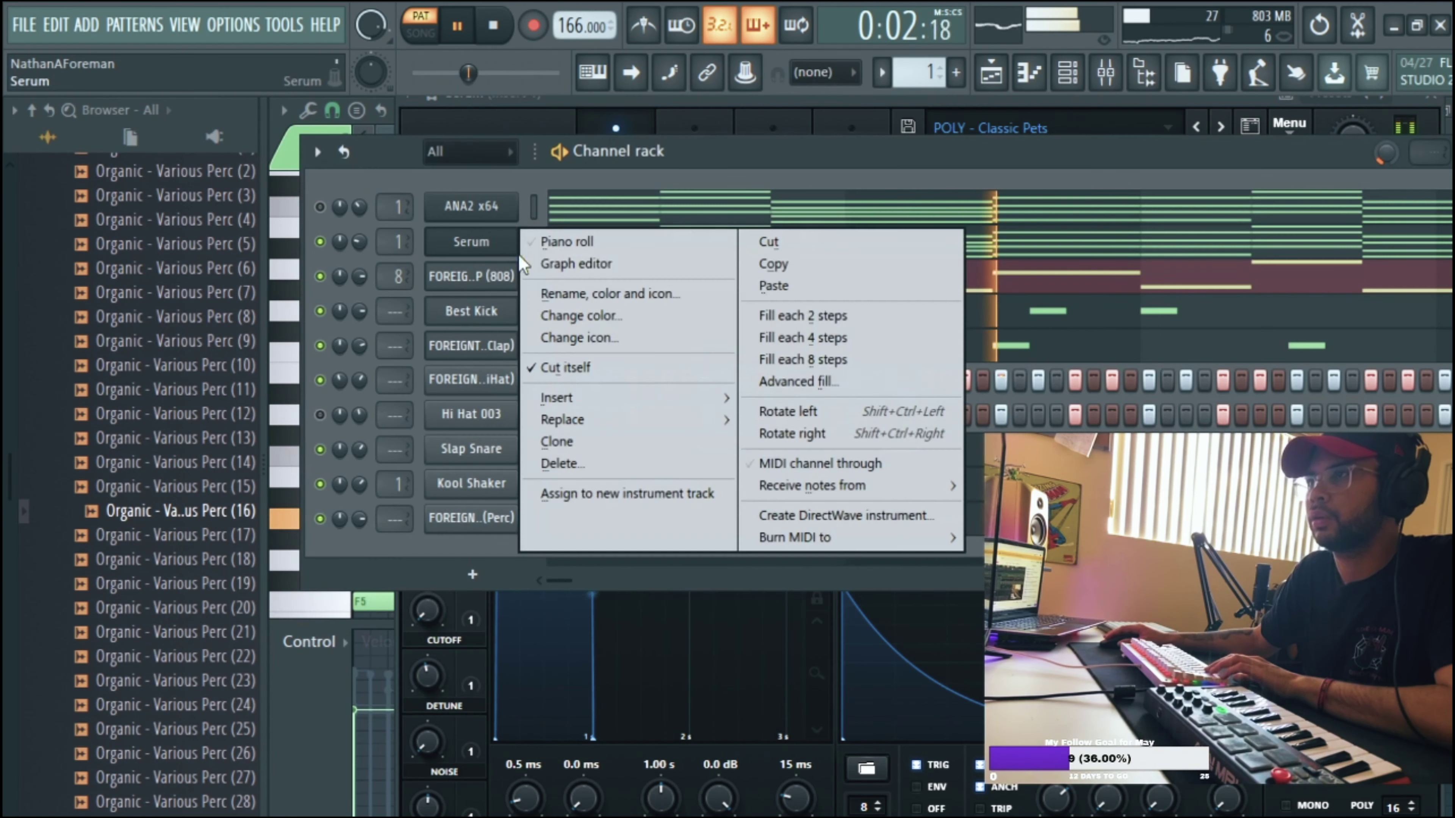
{"action": "key", "text": "Escape"}
{"action": "key", "text": "ctrl+z"}
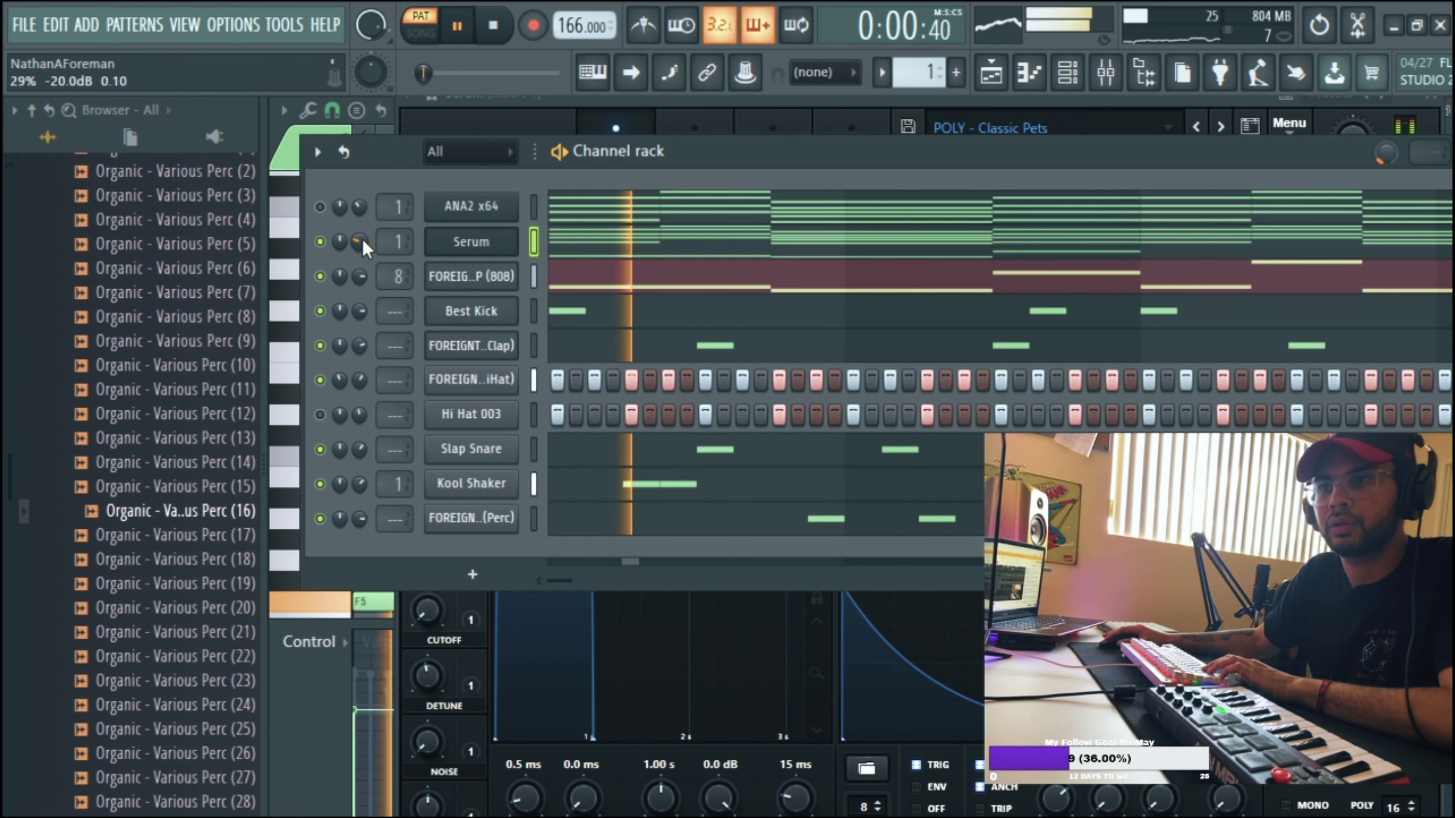
Slightly lower the 808's fader on mixer Insert 8 and audition the Organic - Various Perc (13) sample
{"action": "double_click", "coordinate": [396, 239]}
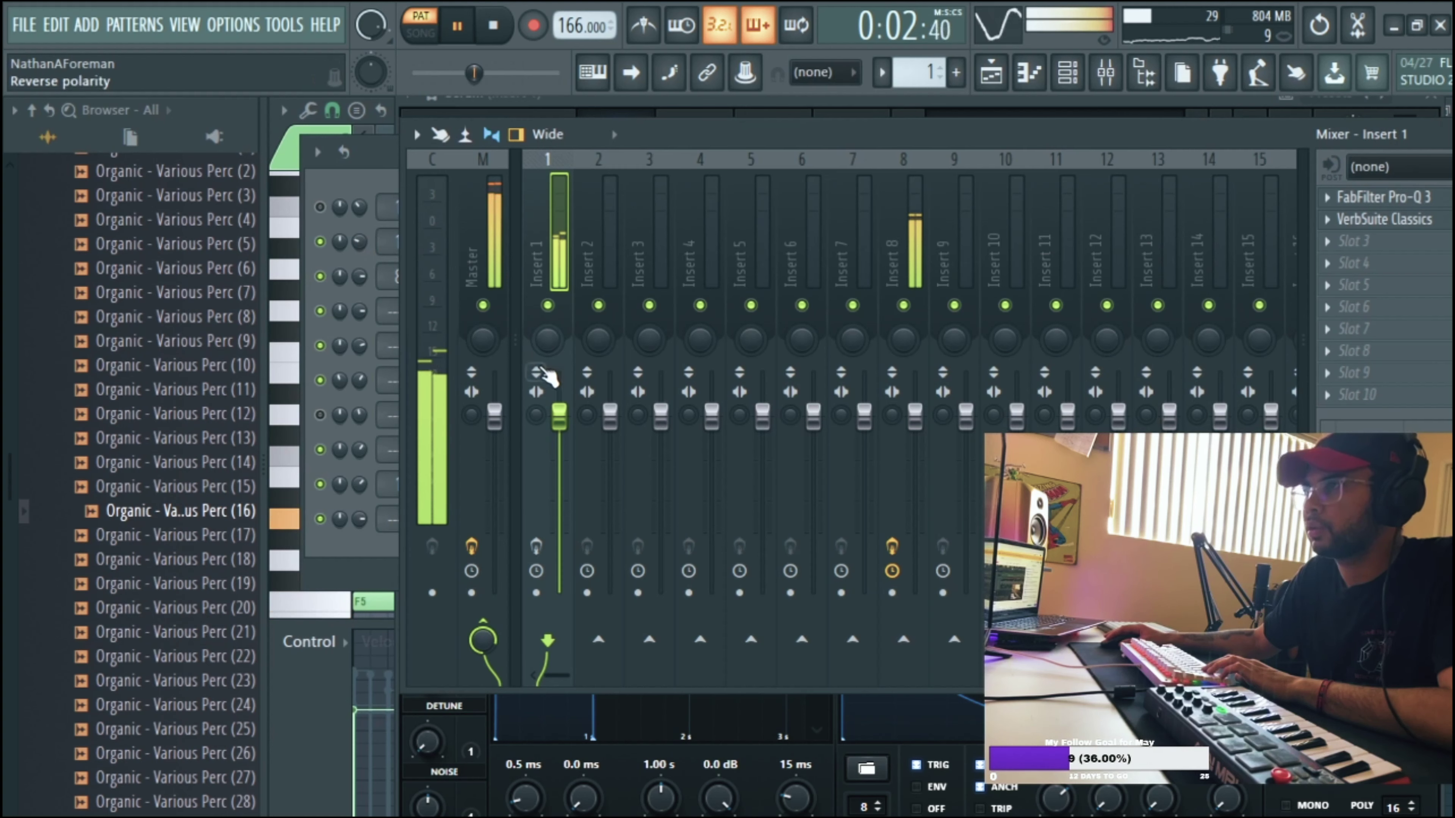
{"action": "left_click", "coordinate": [389, 187]}
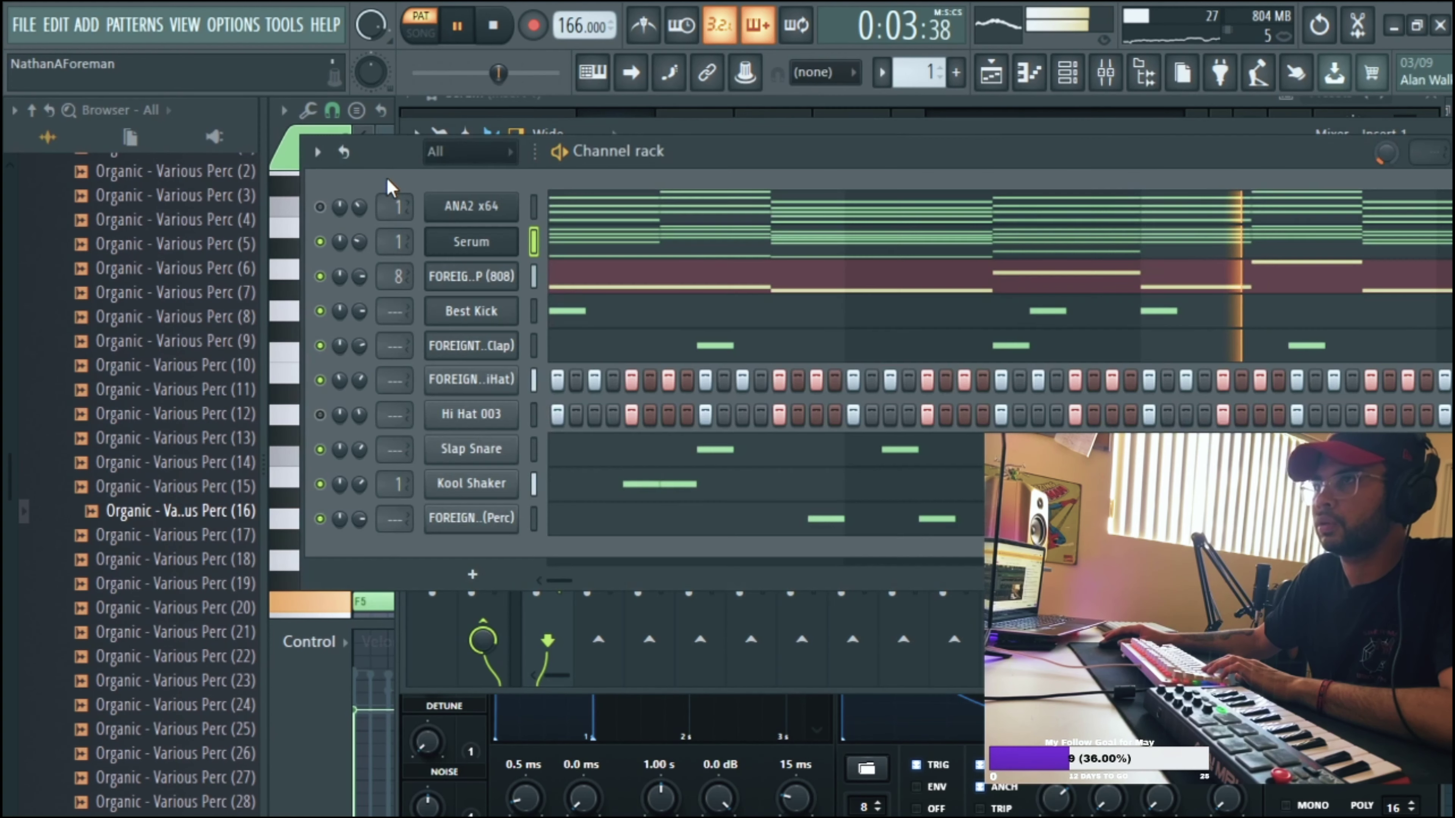
{"action": "double_click", "coordinate": [405, 242]}
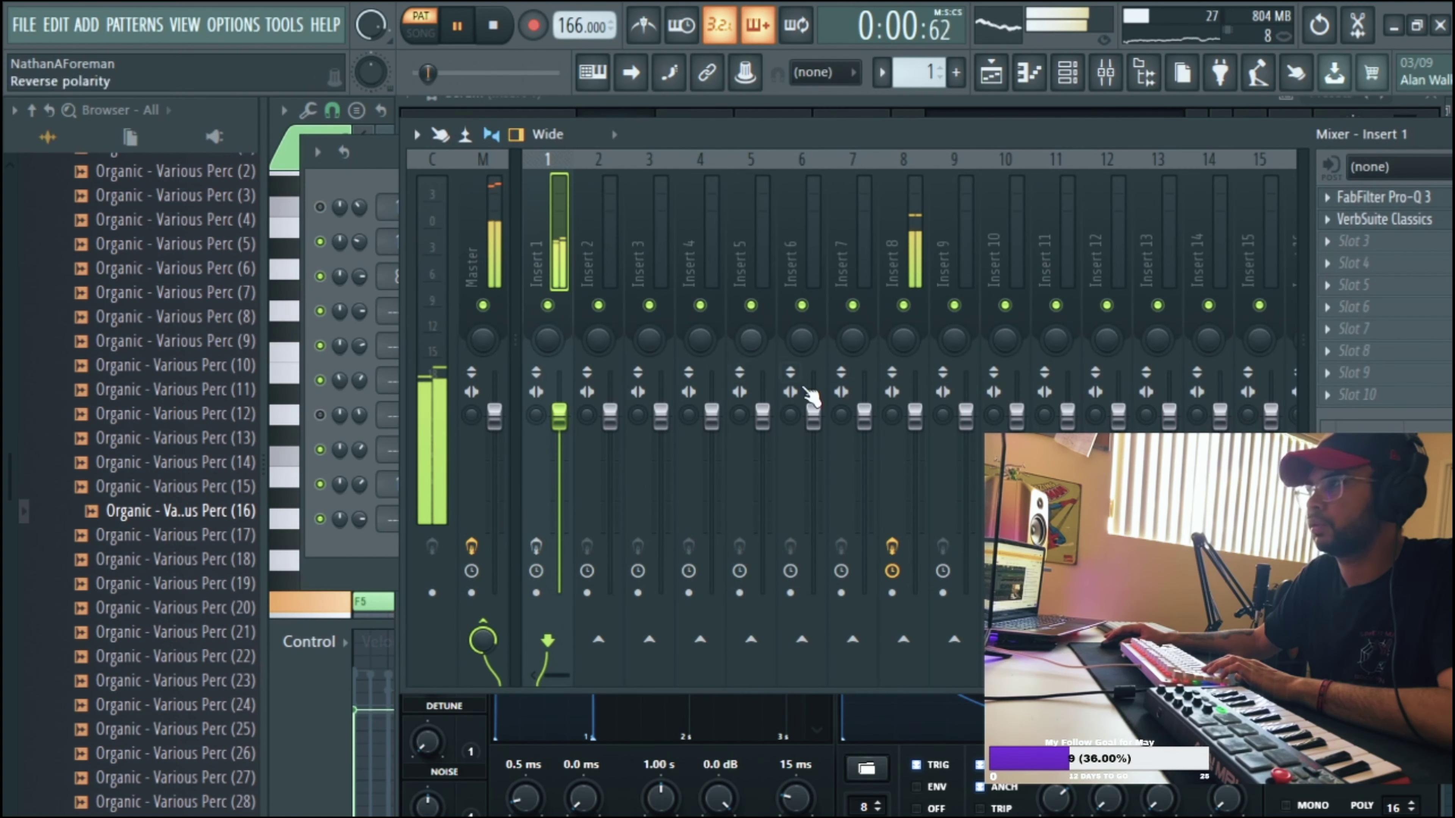
{"action": "left_click", "coordinate": [914, 424]}
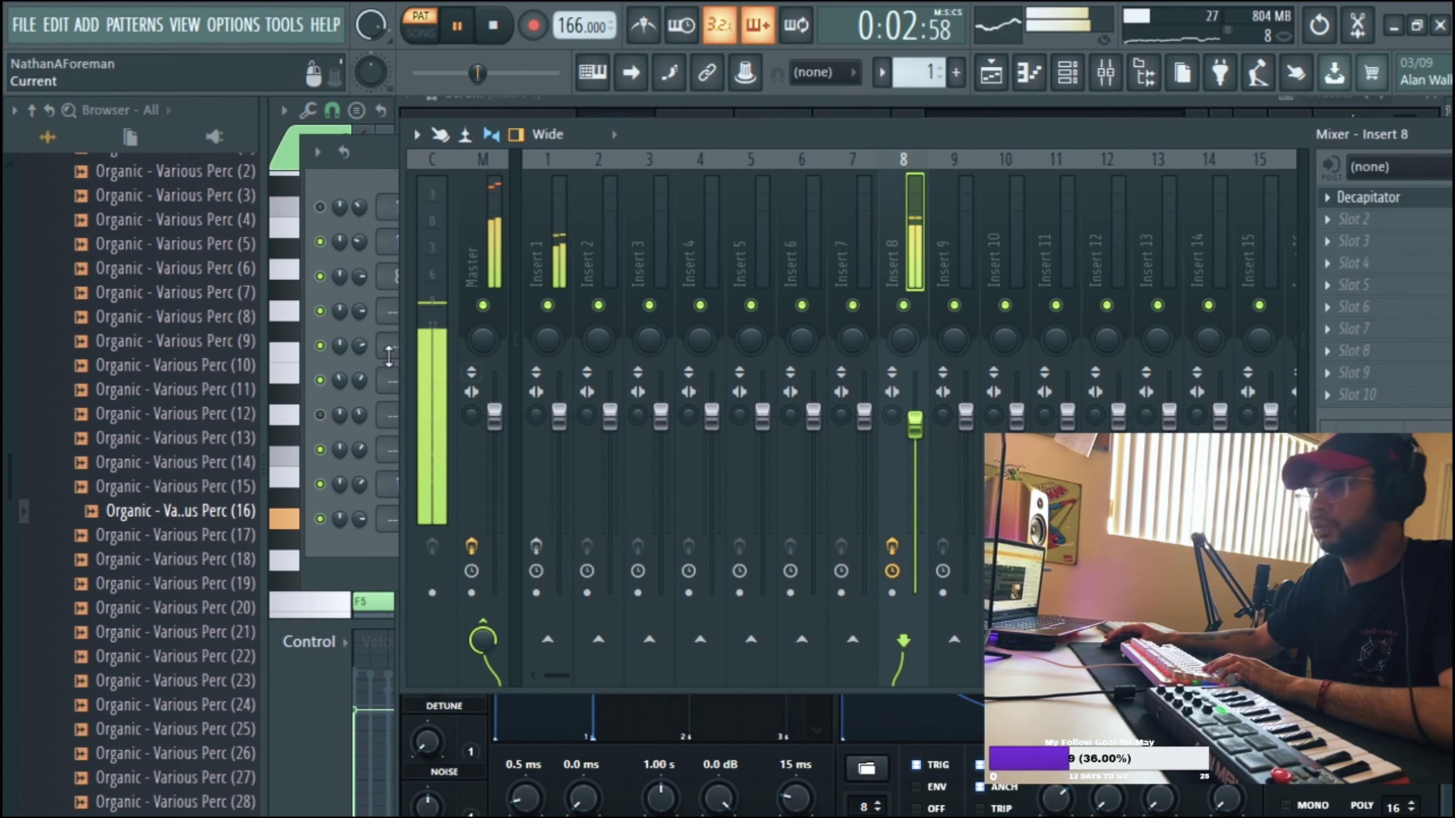
{"action": "left_click", "coordinate": [349, 198]}
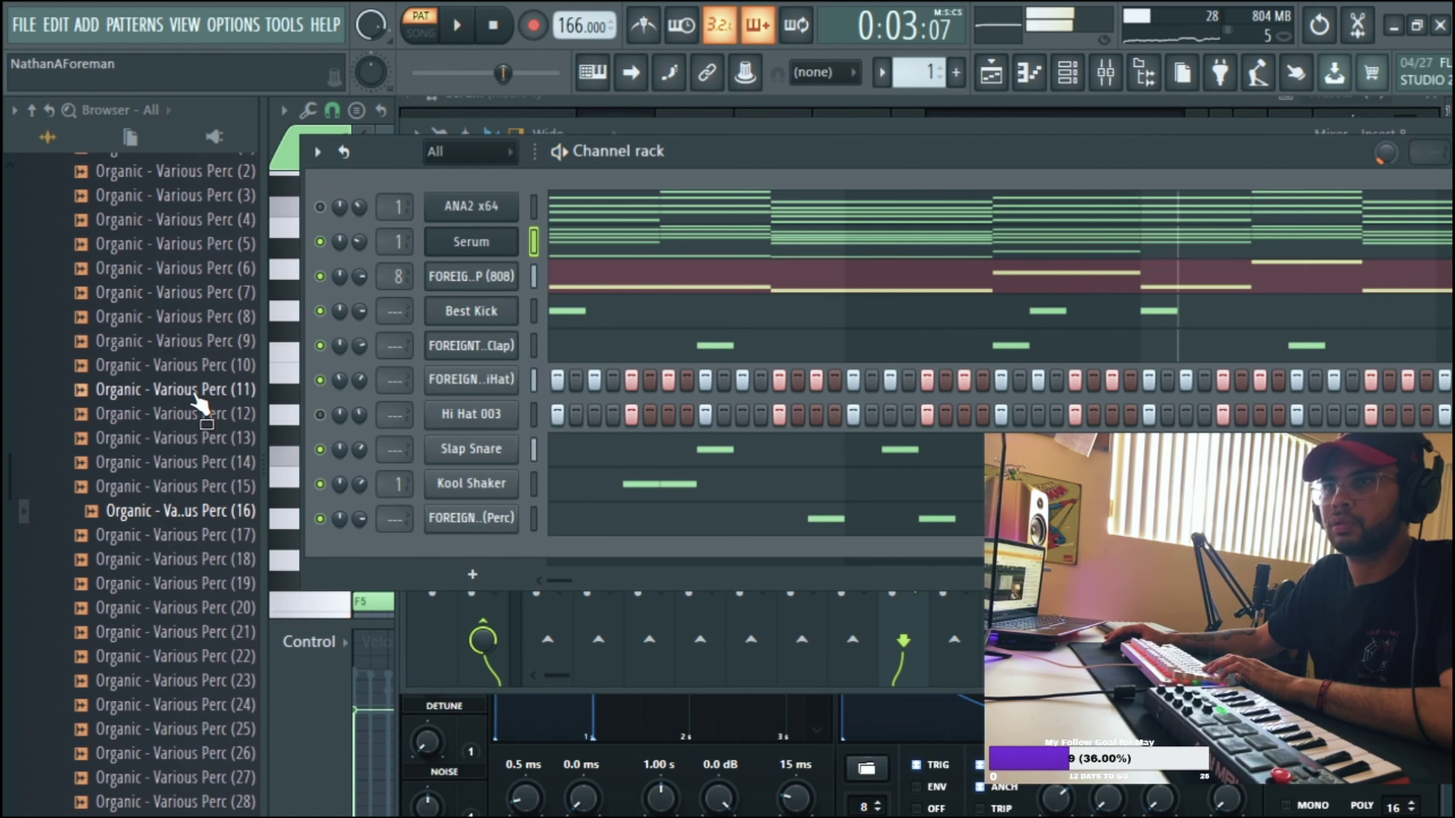
{"action": "left_click", "coordinate": [212, 439]}
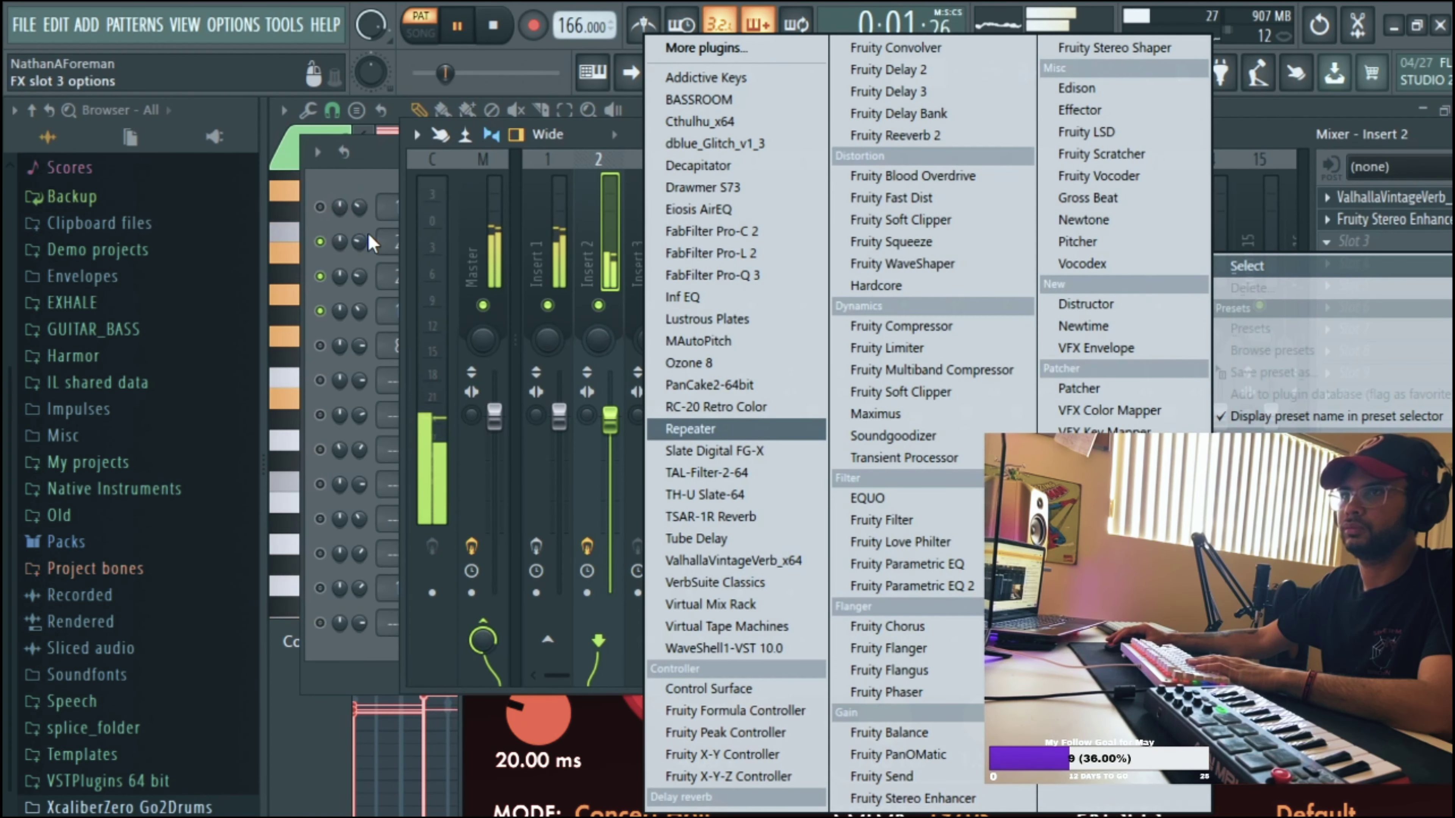
Open the piano roll of ANA2 x64 #2 and add a six-step A5 note at the start of bar 1
{"action": "left_click", "coordinate": [371, 243]}
{"action": "right_click", "coordinate": [468, 236]}
{"action": "left_click", "coordinate": [550, 235]}
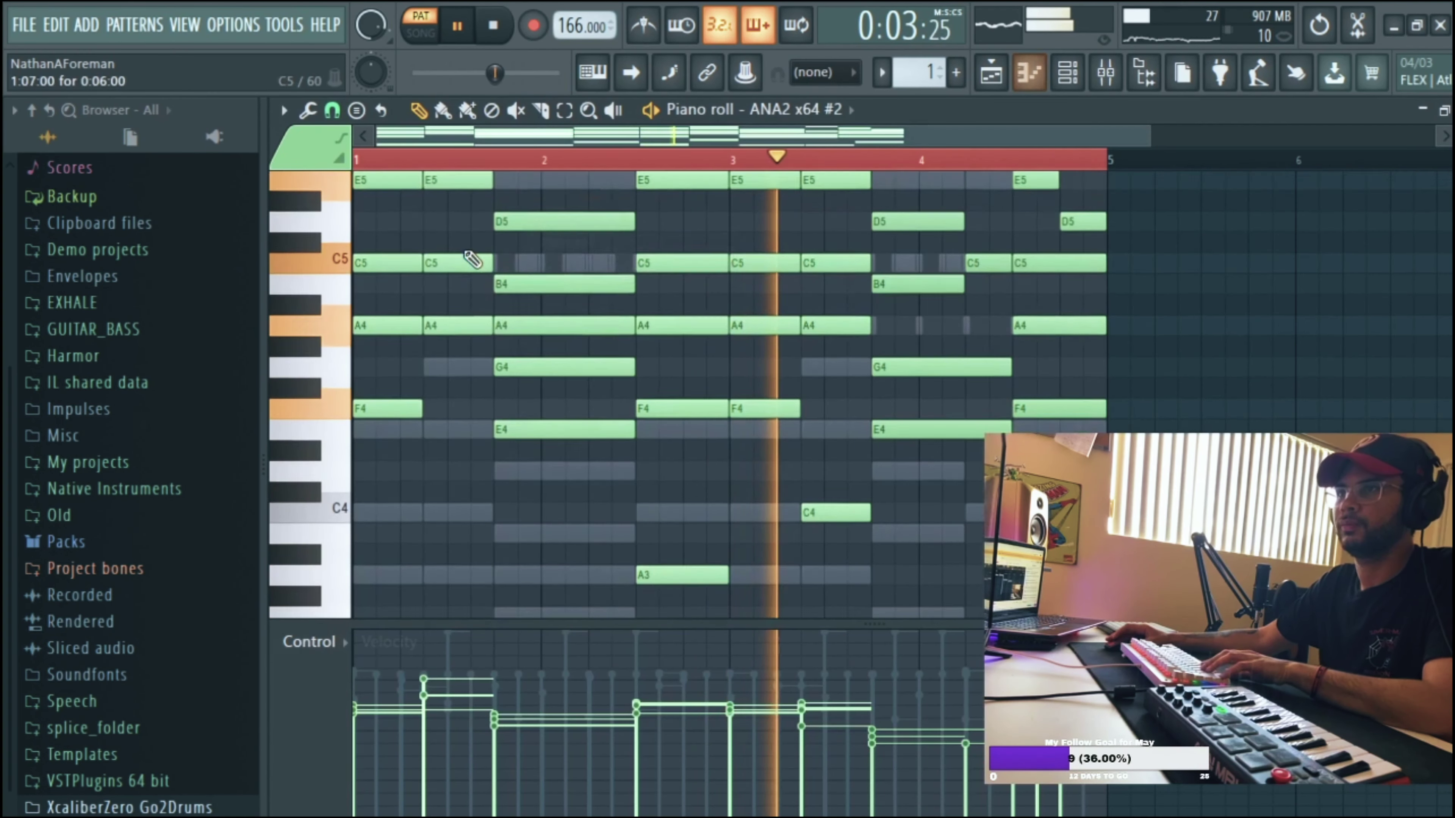
{"action": "key", "text": "space"}
{"action": "scroll", "coordinate": [379, 330], "scroll_direction": "up", "scroll_amount": 3}
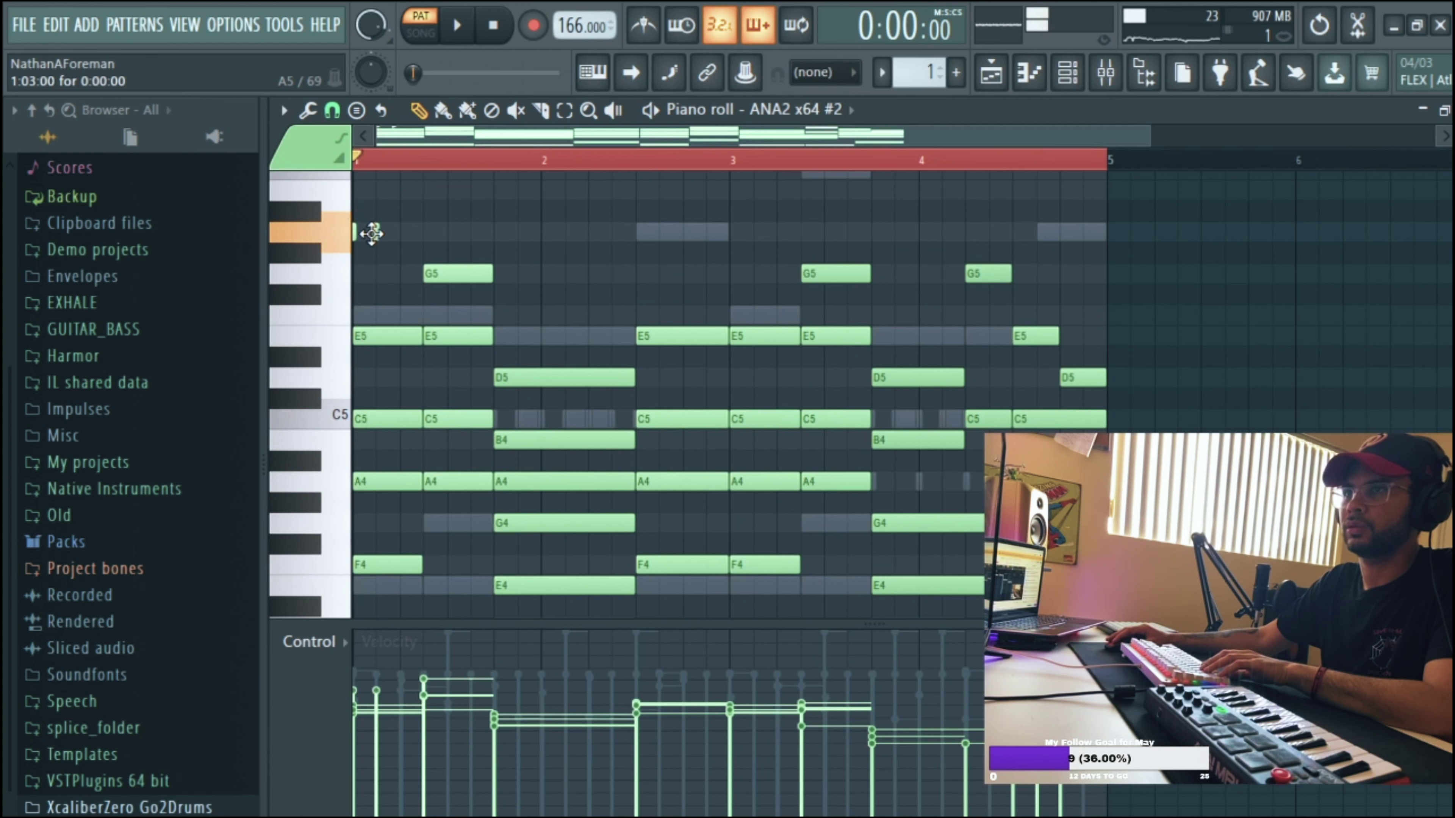
{"action": "left_click_drag", "start_coordinate": [392, 236], "coordinate": [397, 236]}
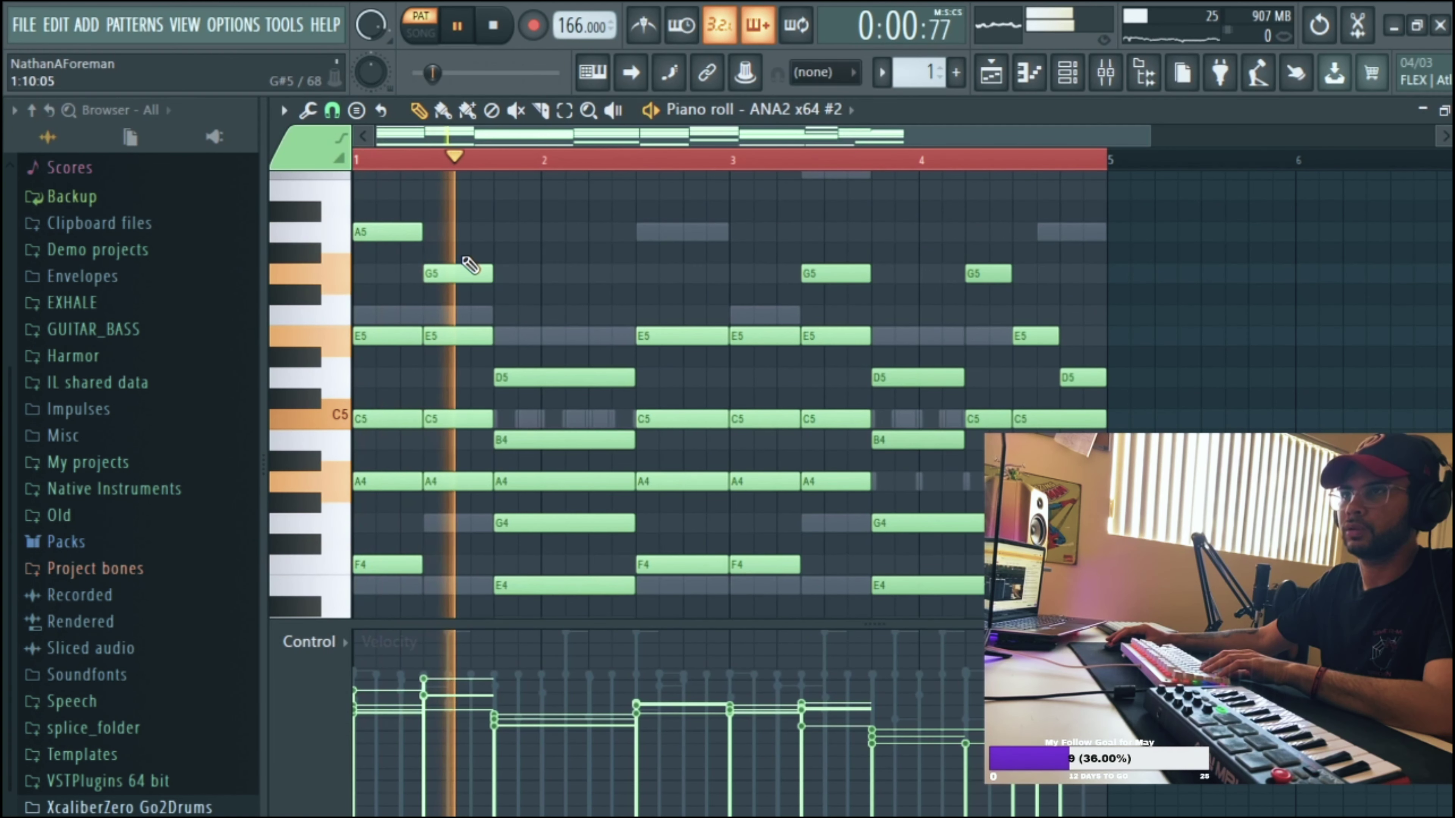
Try a six-step E5 note at 1:13 during playback, remove it and replay the pattern
{"action": "left_click", "coordinate": [506, 312]}
{"action": "key", "text": "space"}
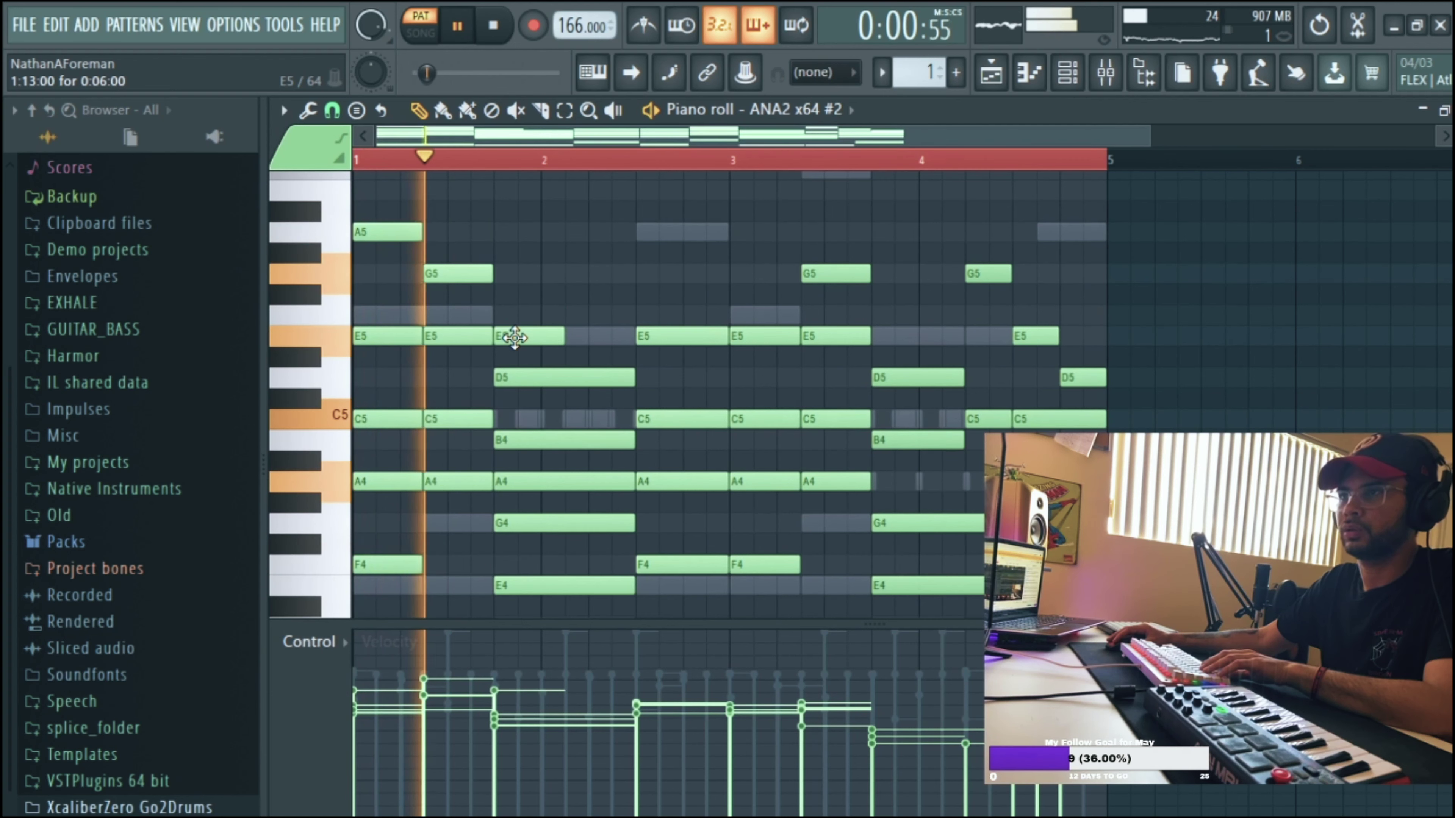
{"action": "right_click", "coordinate": [516, 338]}
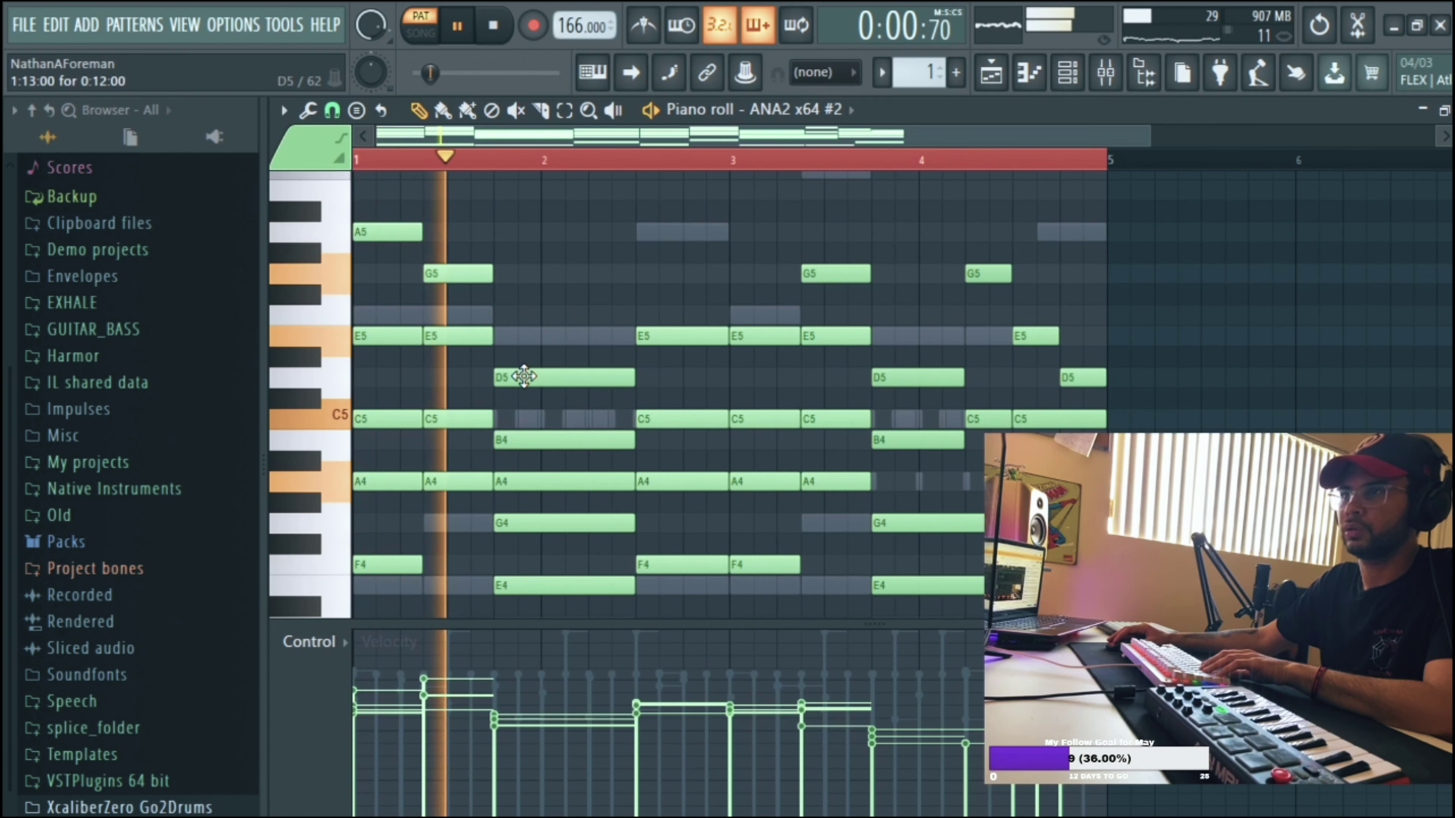
{"action": "key", "text": "space"}
{"action": "key", "text": "space"}
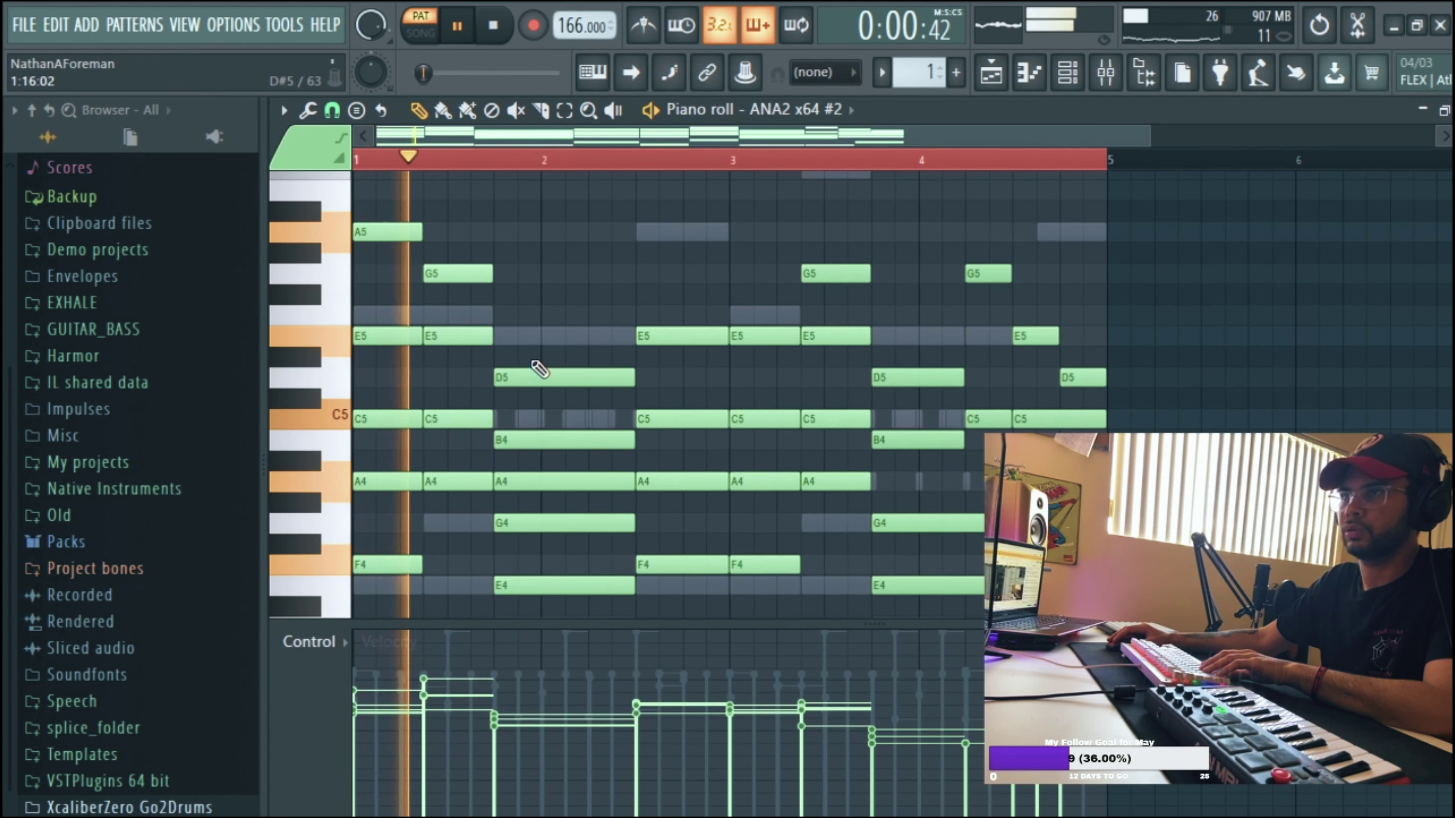
Try a six-step D6 note at 1:13, listen to it in the pattern and delete it
{"action": "scroll", "coordinate": [527, 355], "scroll_direction": "up", "scroll_amount": 2}
{"action": "left_click", "coordinate": [498, 252]}
{"action": "key", "text": "space"}
{"action": "key", "text": "space"}
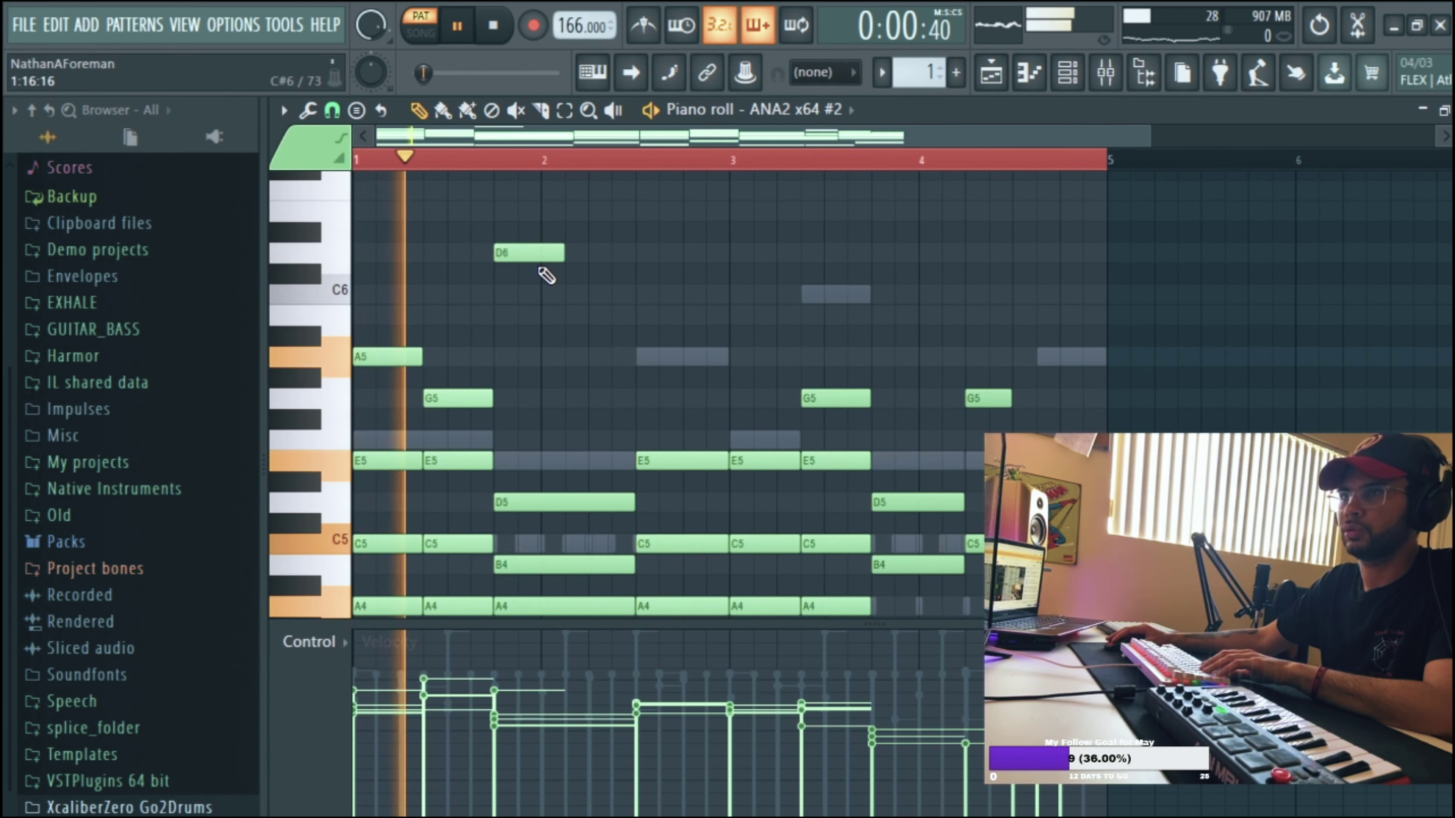
{"action": "right_click", "coordinate": [559, 255]}
{"action": "key", "text": "space"}
{"action": "key", "text": "space"}
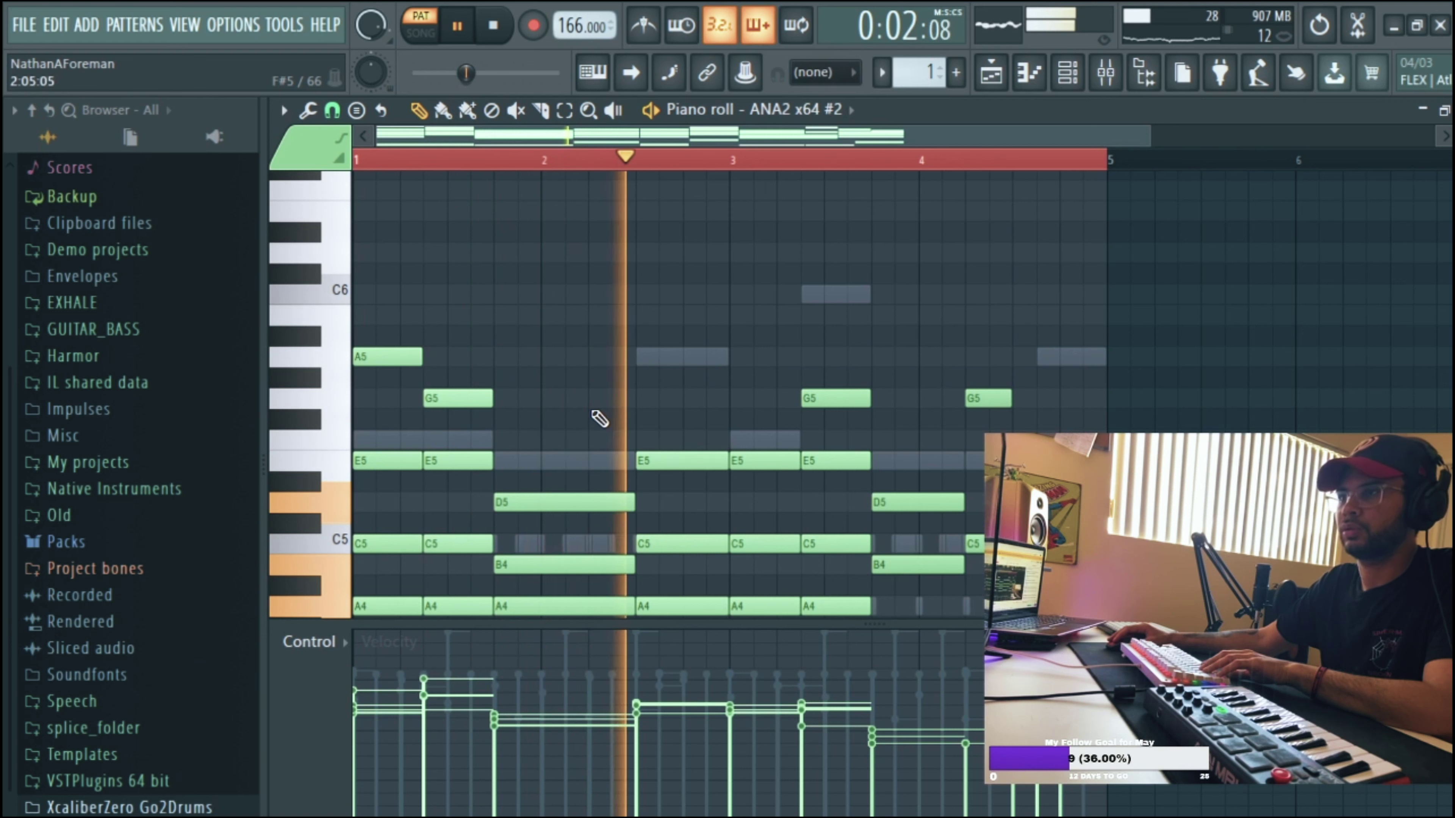
Add a six-step A5 note at 3:01 and a C6 note at 3:07, and play the pattern
{"action": "key", "text": "space"}
{"action": "left_click", "coordinate": [744, 337]}
{"action": "left_click_drag", "start_coordinate": [720, 355], "coordinate": [721, 368]}
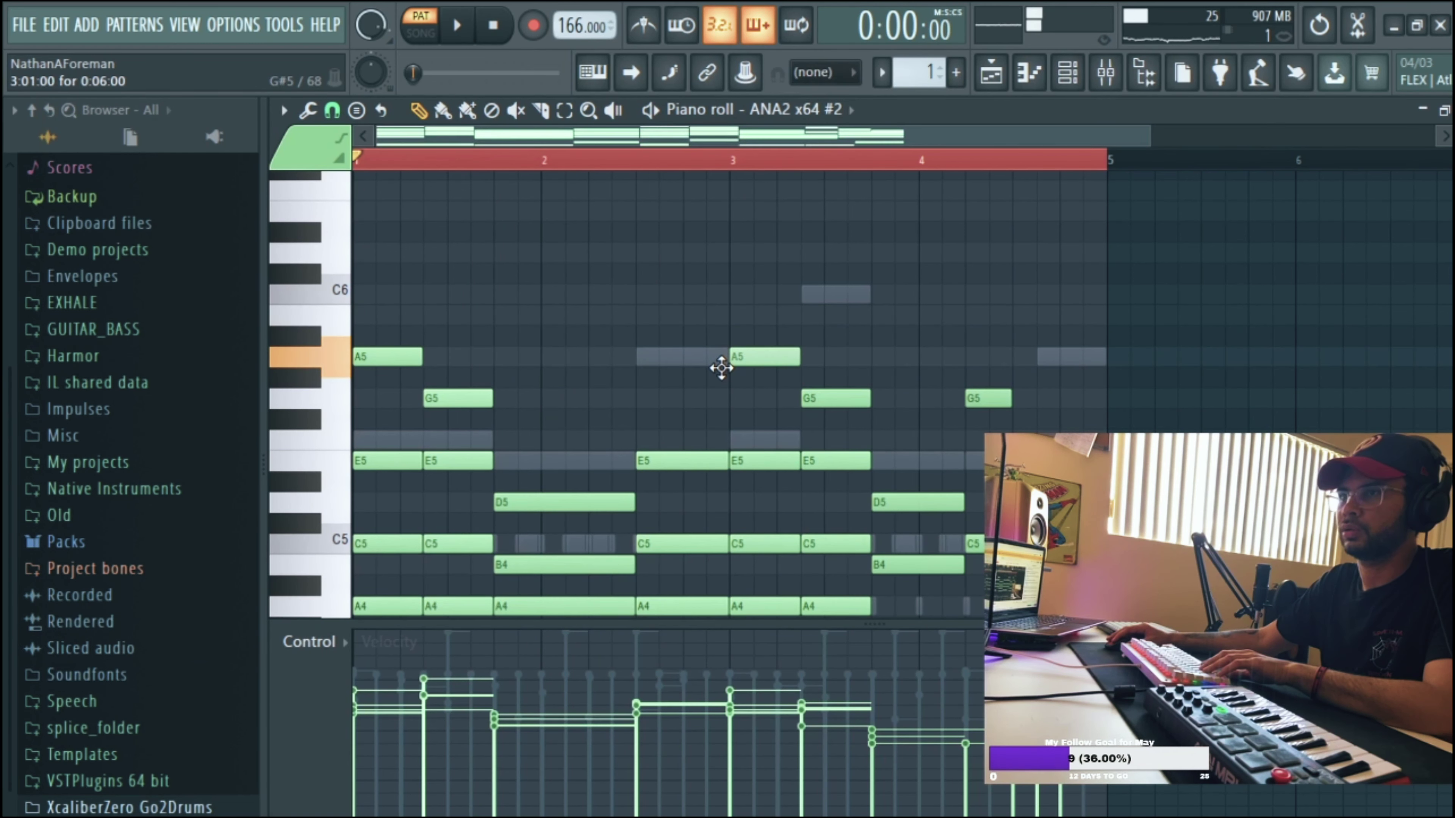
{"action": "left_click", "coordinate": [816, 294]}
{"action": "key", "text": "space"}
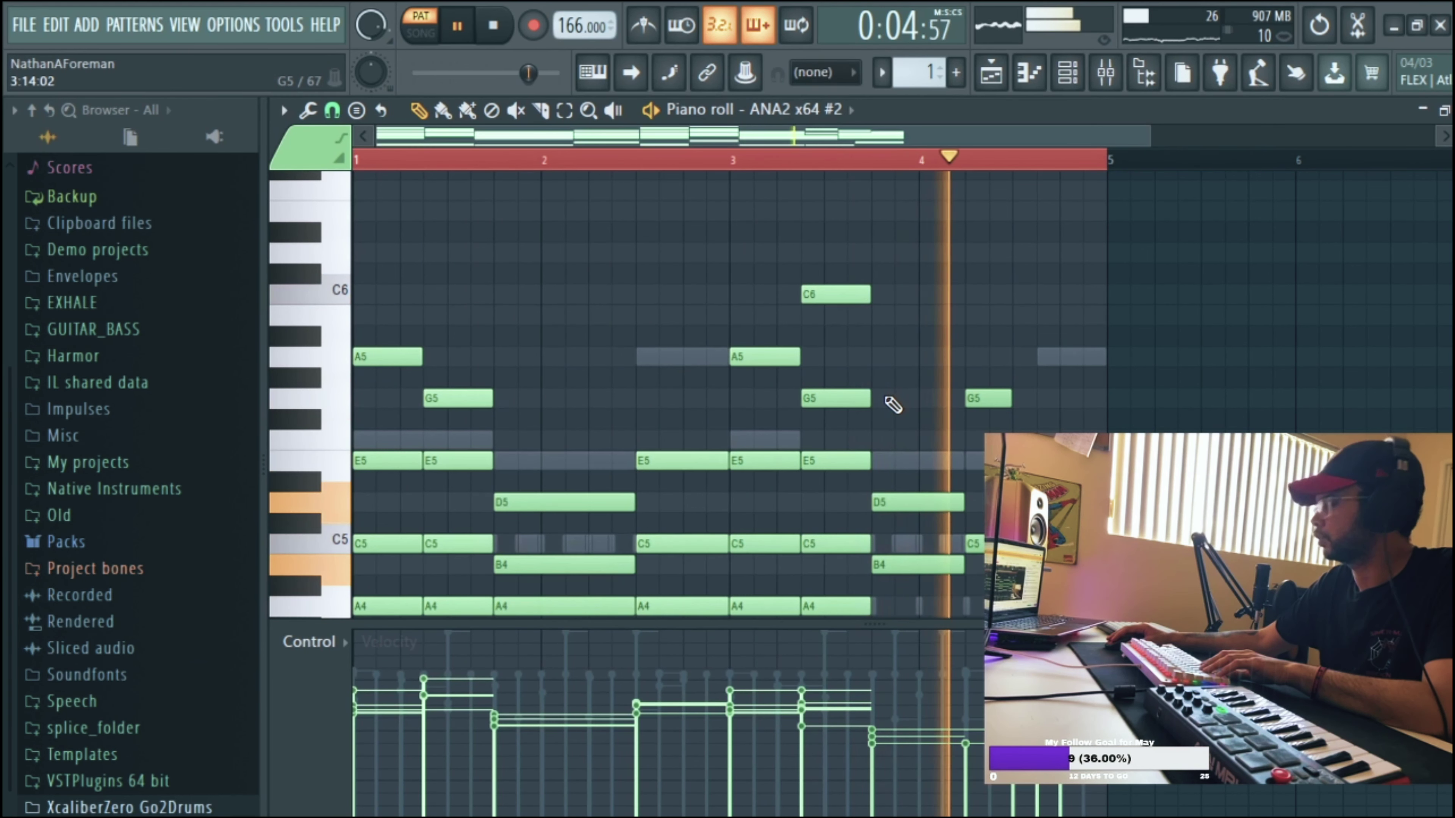
{"action": "left_click", "coordinate": [893, 377]}
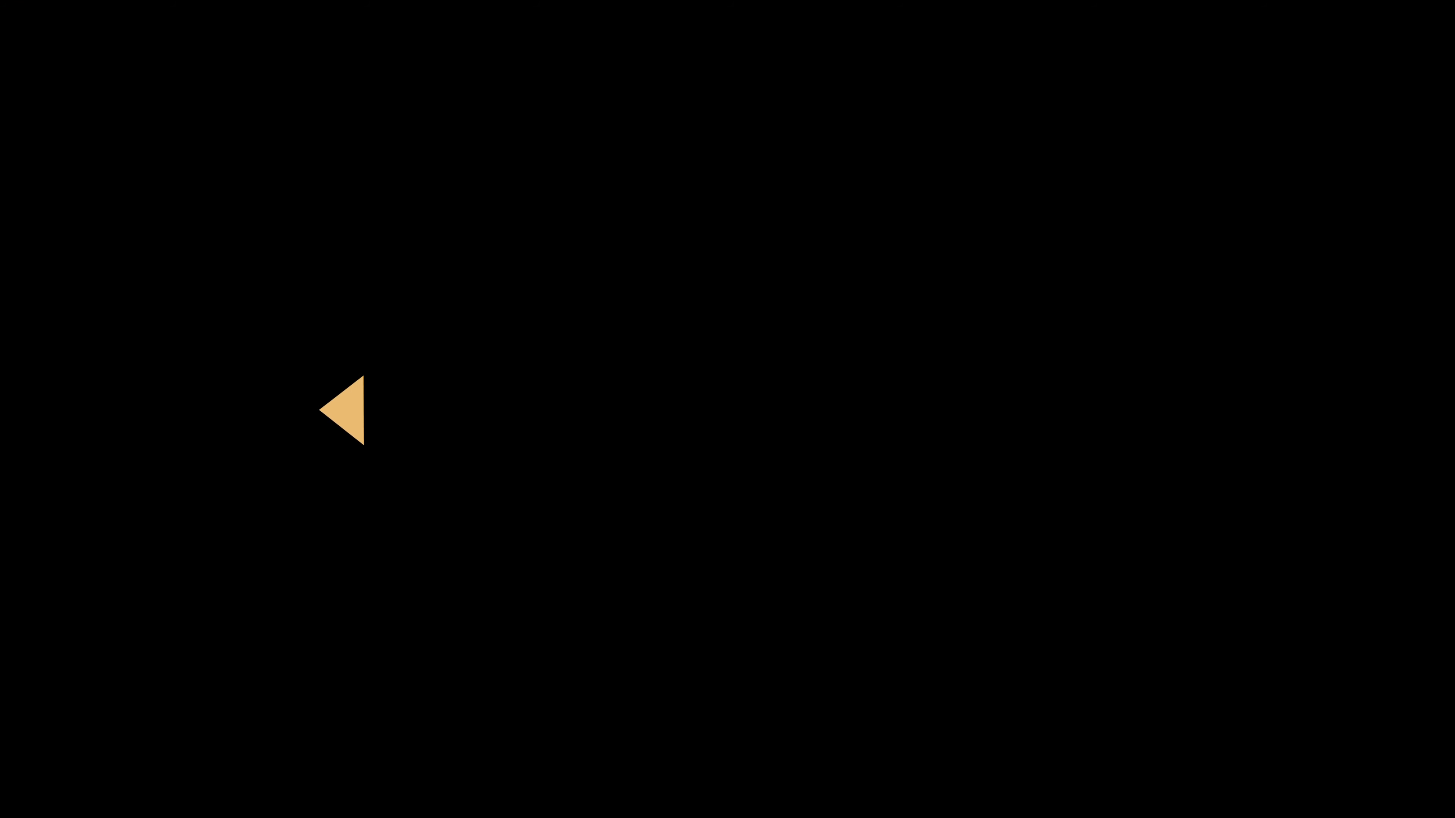